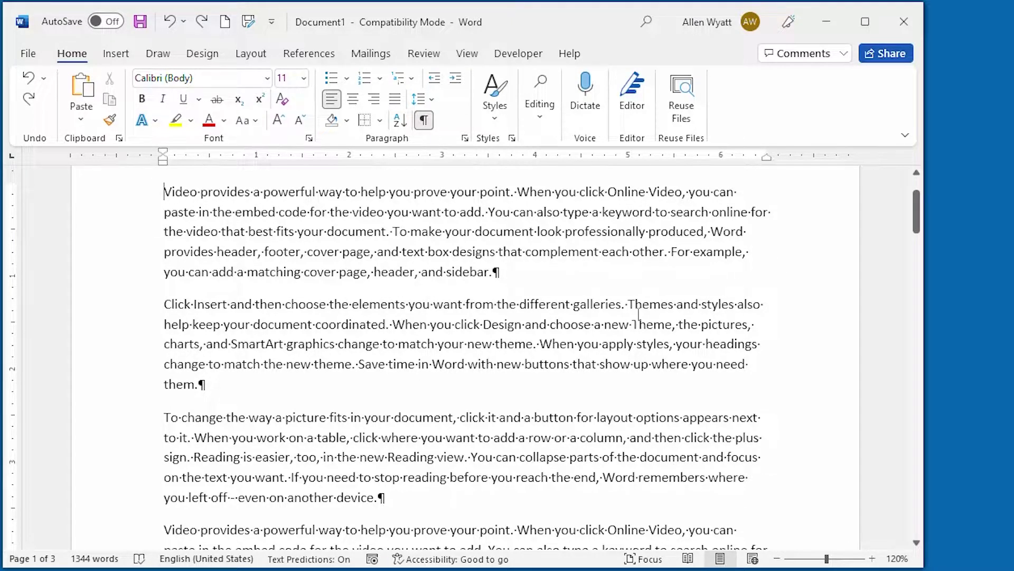
Add a left border to the second paragraph and undo it.
left_click(337, 325)
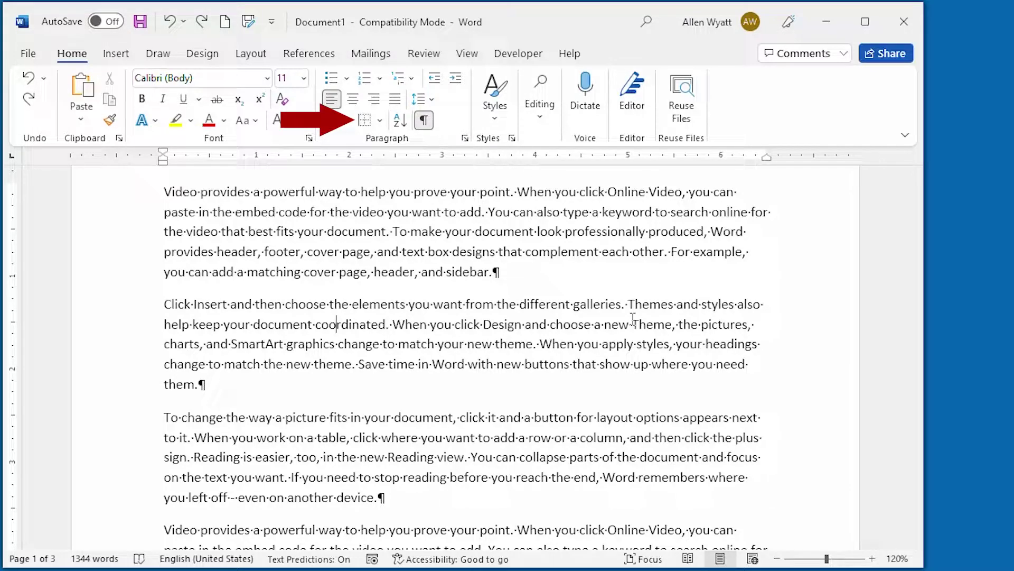
left_click(380, 121)
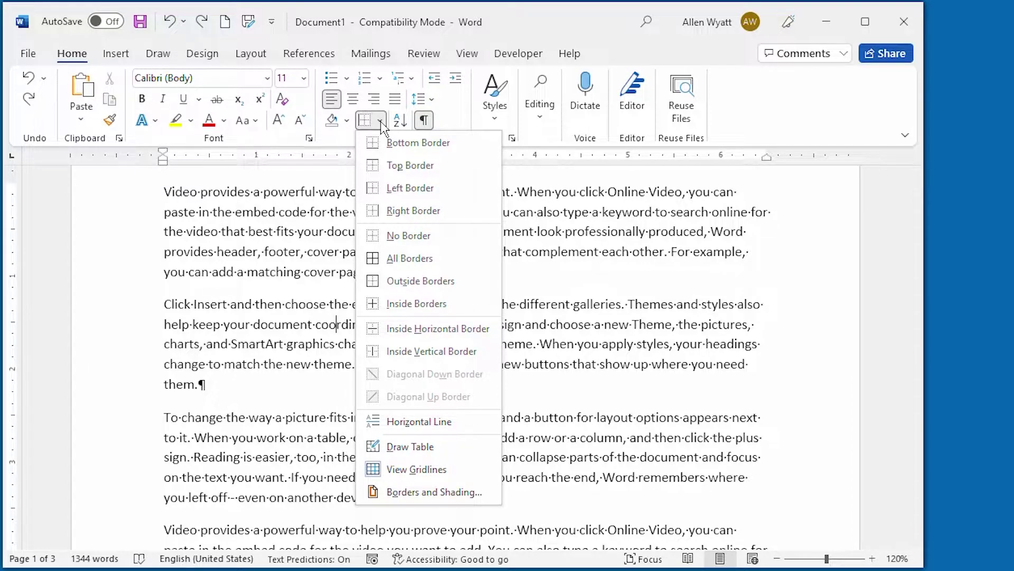
left_click(405, 188)
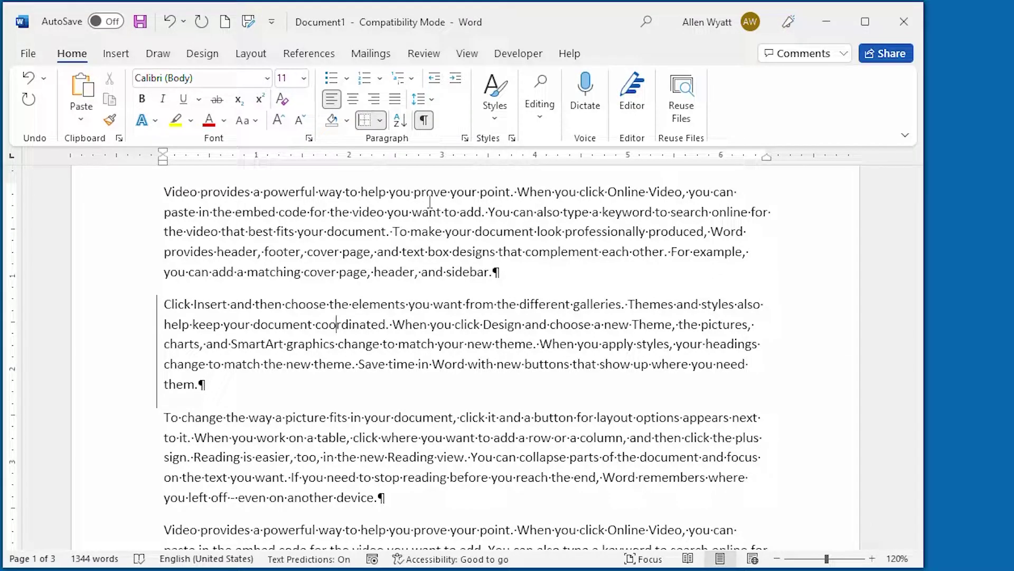
key("ctrl+z")
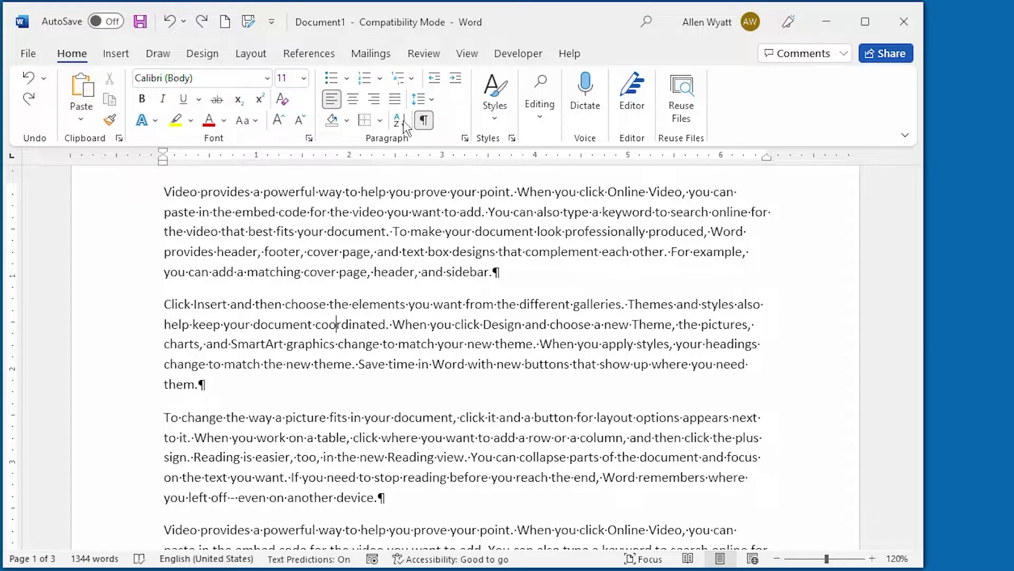
Set up a ½ pt double-line box border for the second paragraph in the Borders and Shading settings.
left_click(380, 121)
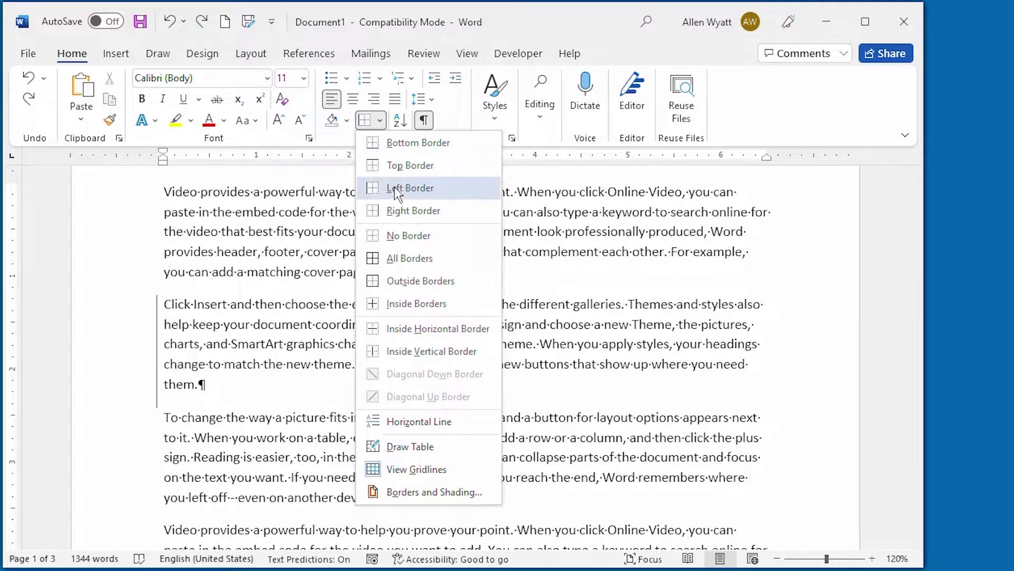
left_click(444, 495)
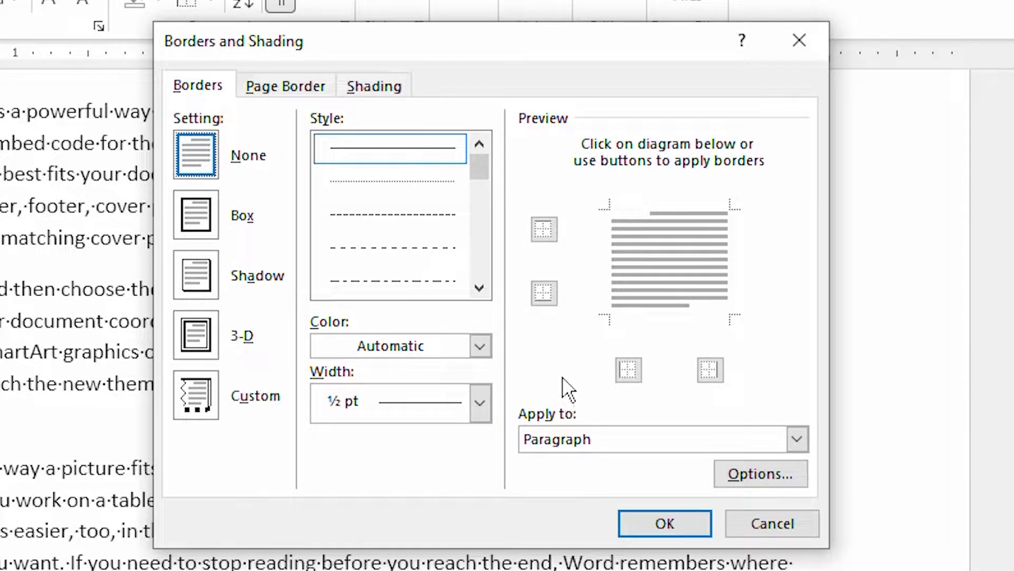
left_click(479, 288)
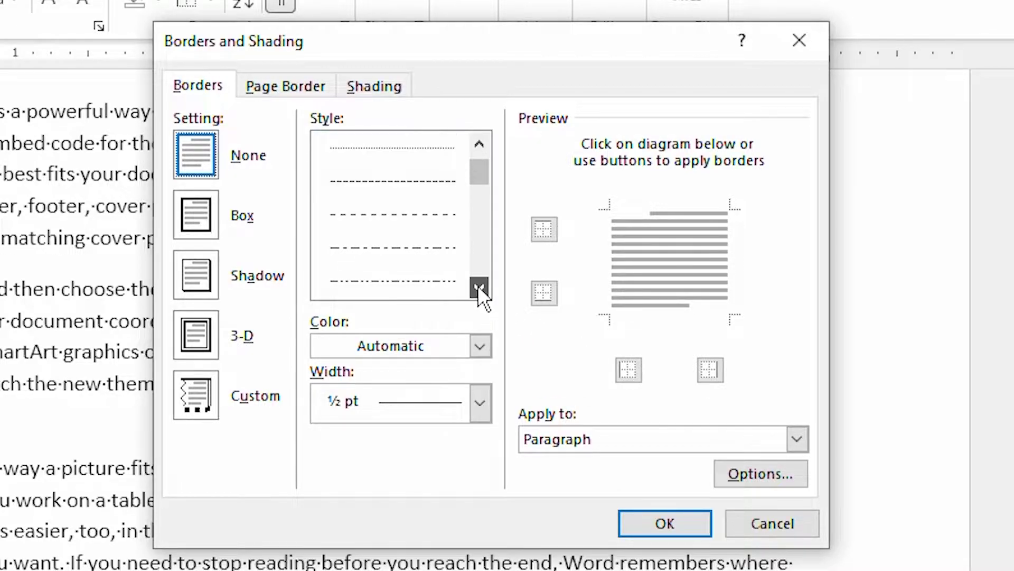
left_click(479, 288)
left_click(479, 288)
left_click(478, 288)
left_click(478, 288)
left_click(479, 288)
left_click(479, 287)
left_click(479, 288)
left_click(479, 288)
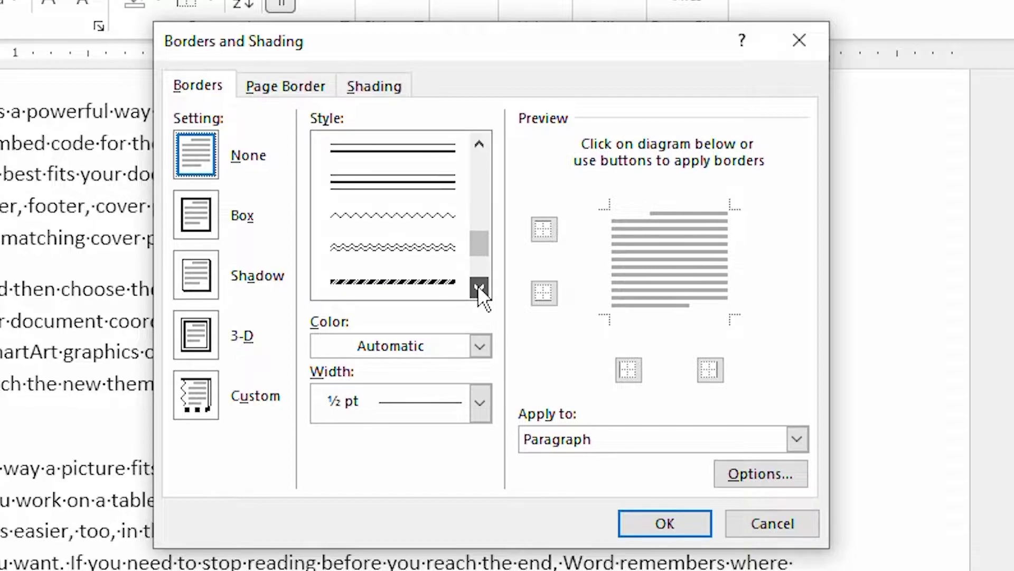
left_click(479, 288)
left_click(480, 288)
left_click(479, 288)
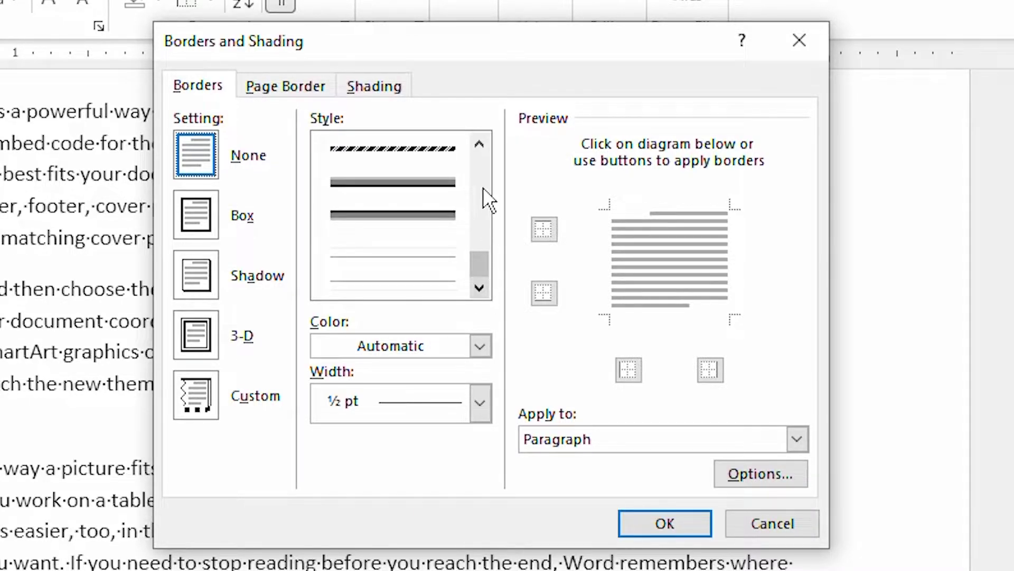
left_click(478, 167)
left_click(477, 167)
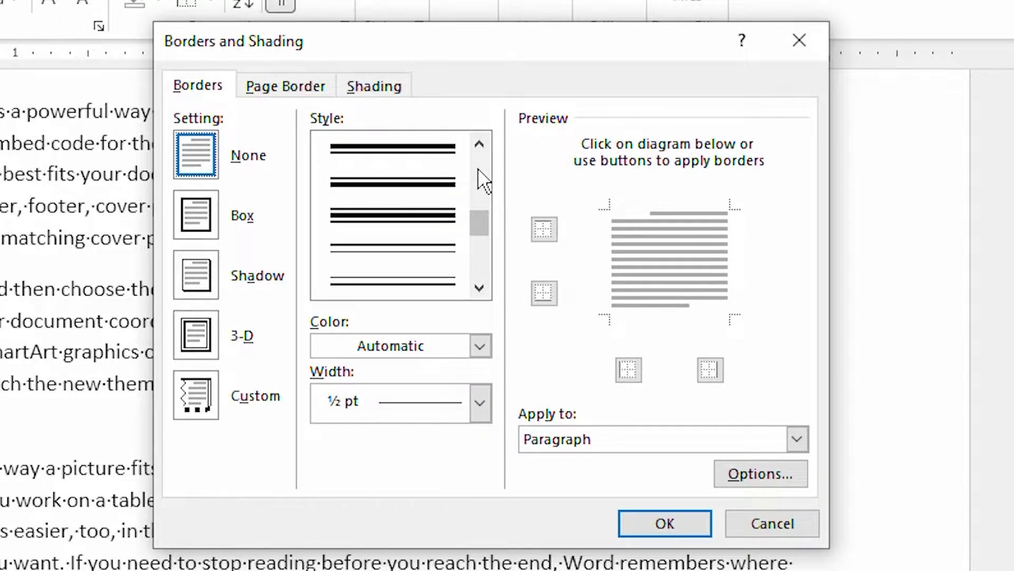
left_click(407, 253)
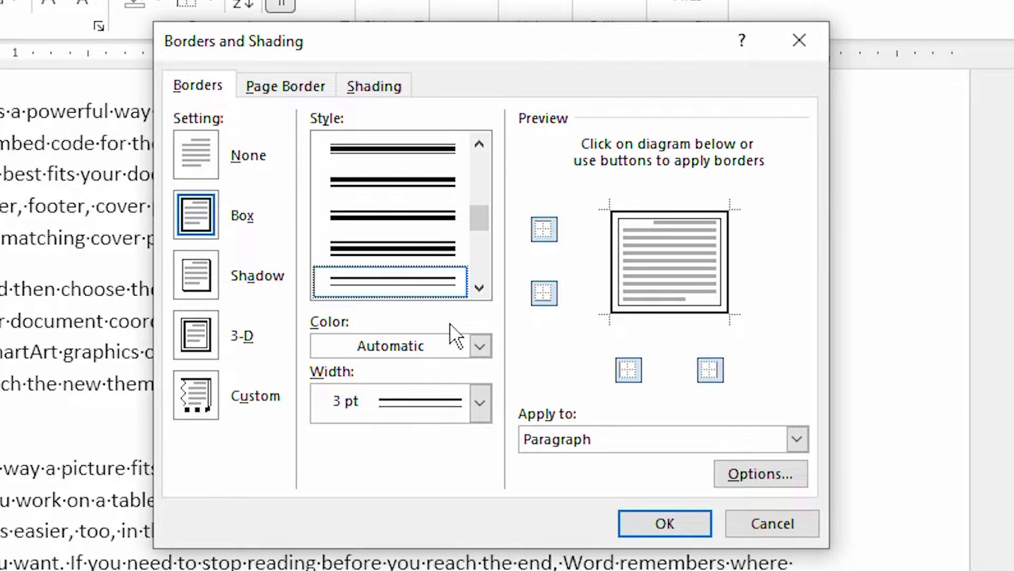
scroll(476, 196, "up", 8)
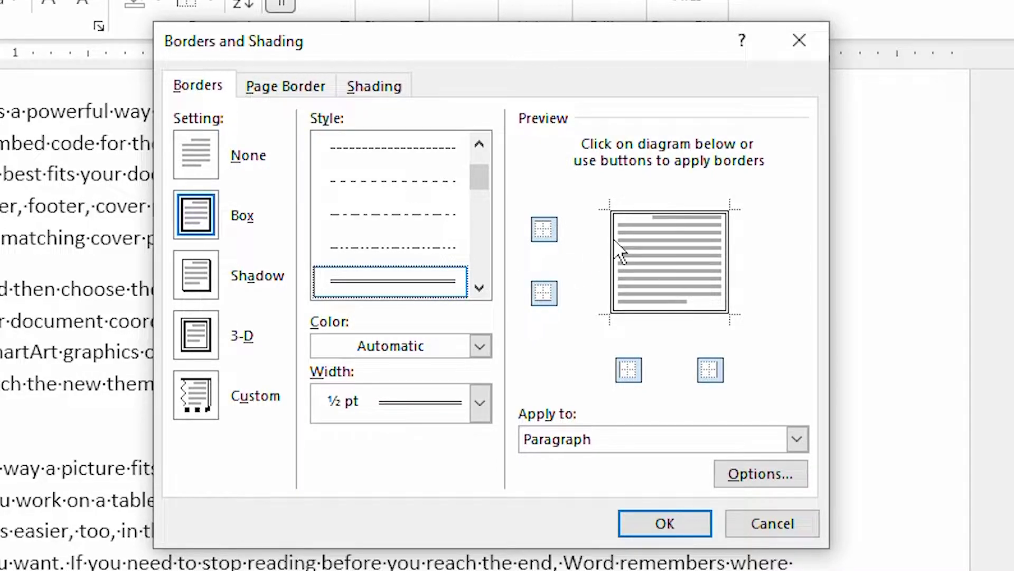
Remove the paragraph's top and bottom borders in the preview and add both of them back.
left_click(640, 209)
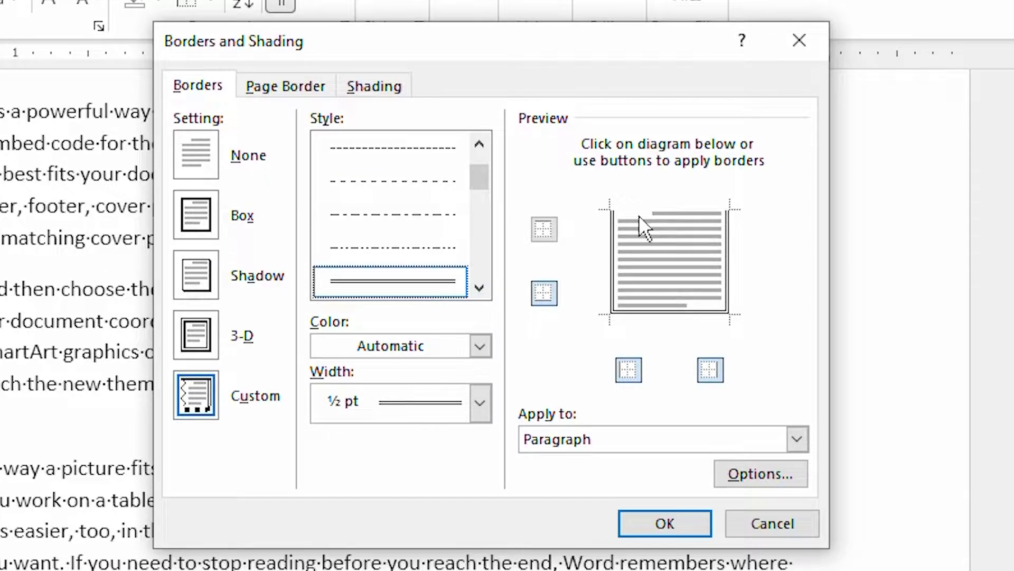
left_click(680, 314)
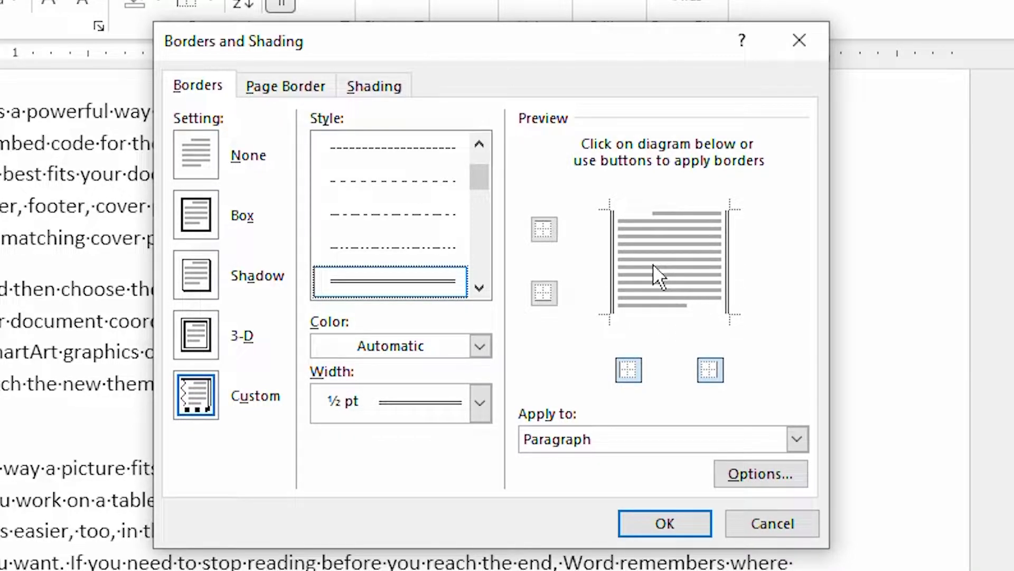
left_click(672, 201)
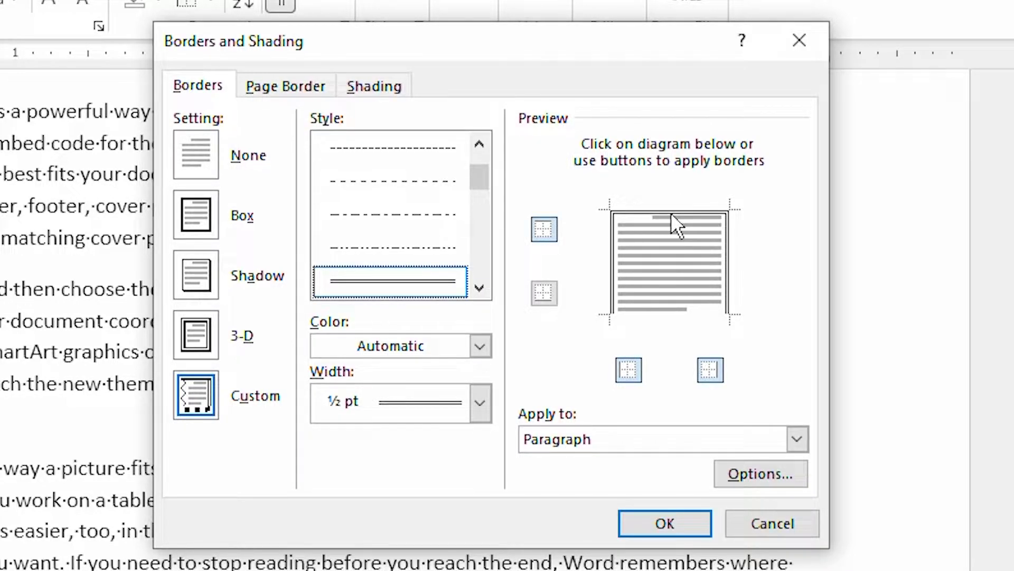
left_click(660, 309)
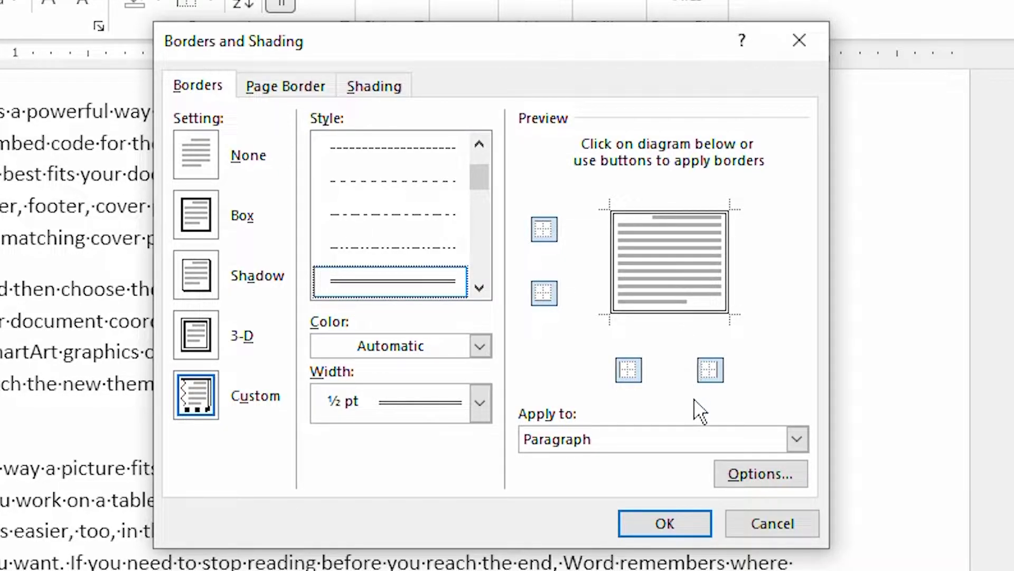
Examine the From text spacing options for the paragraph border and leave them without making changes.
left_click(784, 477)
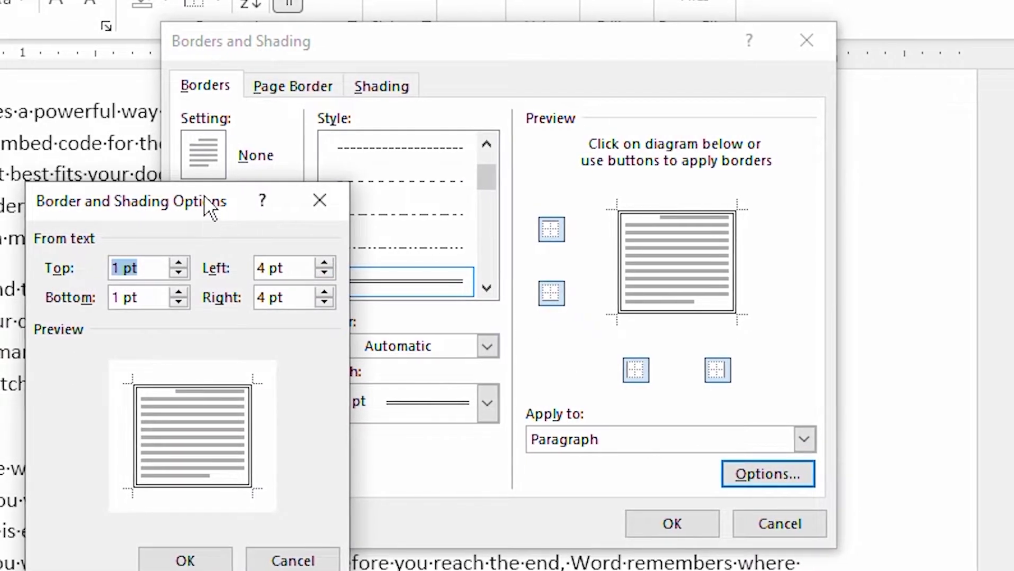
mouse_move(213, 199)
left_mouse_down()
mouse_move(178, 142)
mouse_move(188, 111)
left_mouse_up()
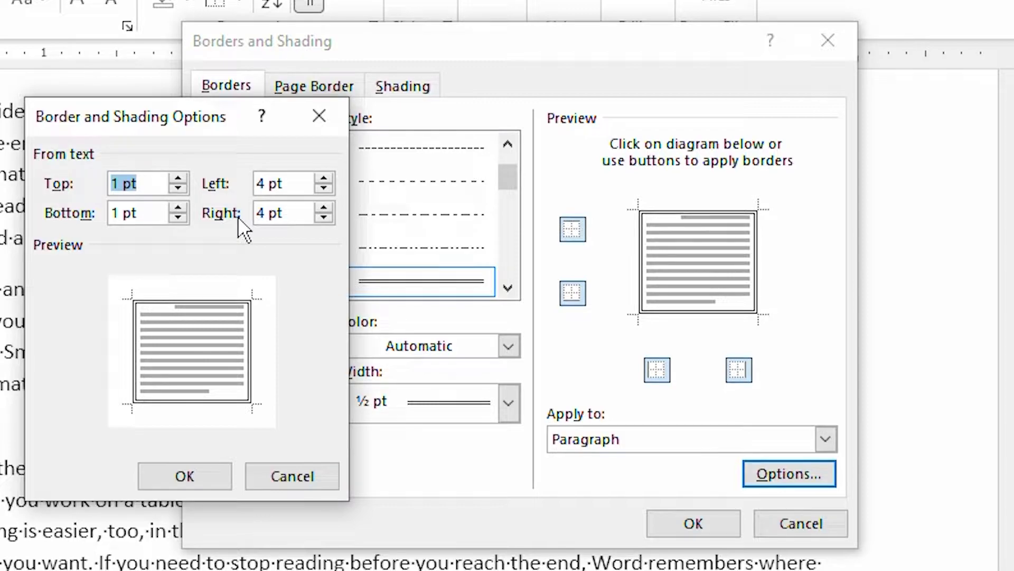
left_click(264, 466)
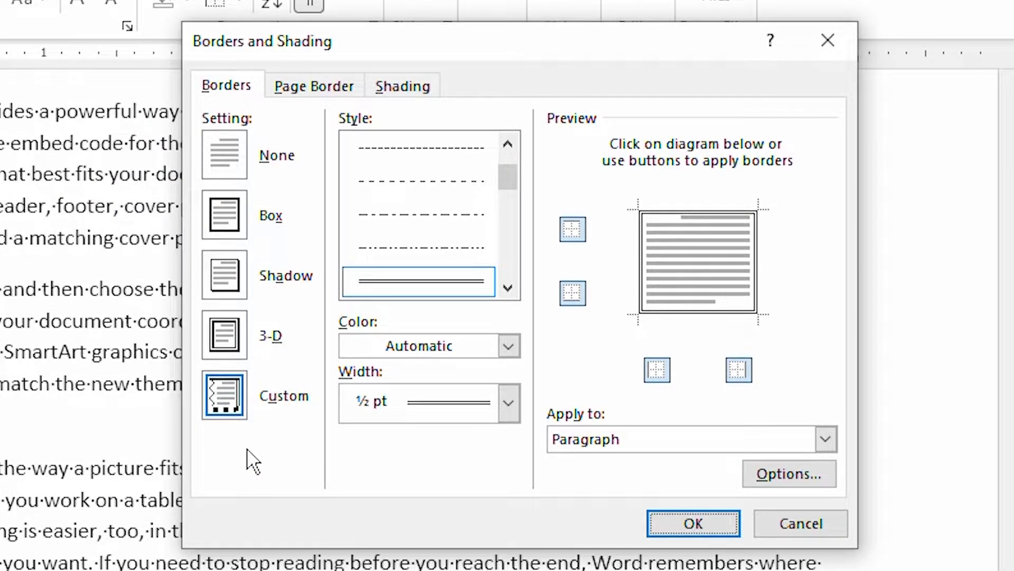
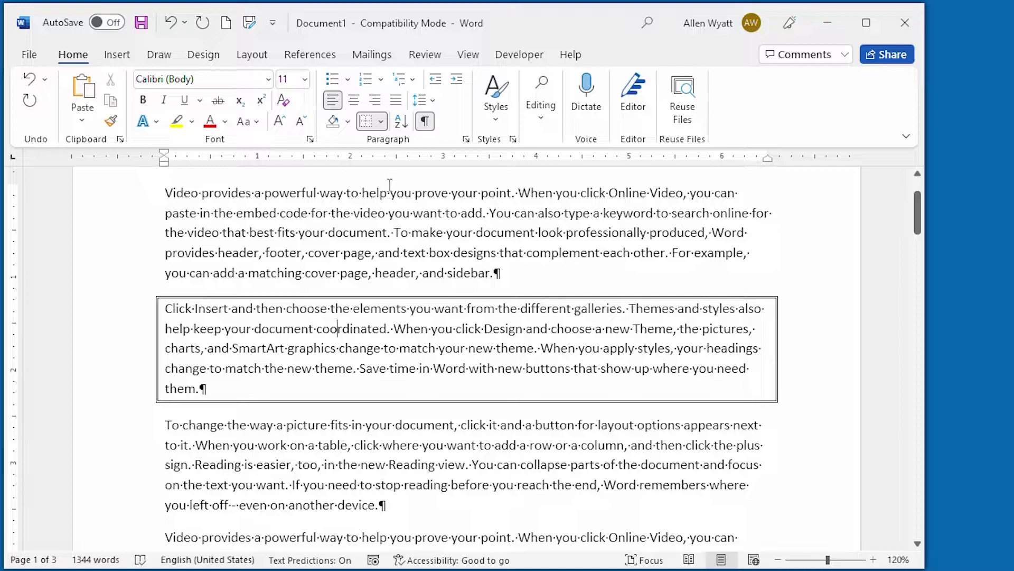
Change the second paragraph's box border to the ½ pt dash-dot line style and apply it.
left_click(382, 122)
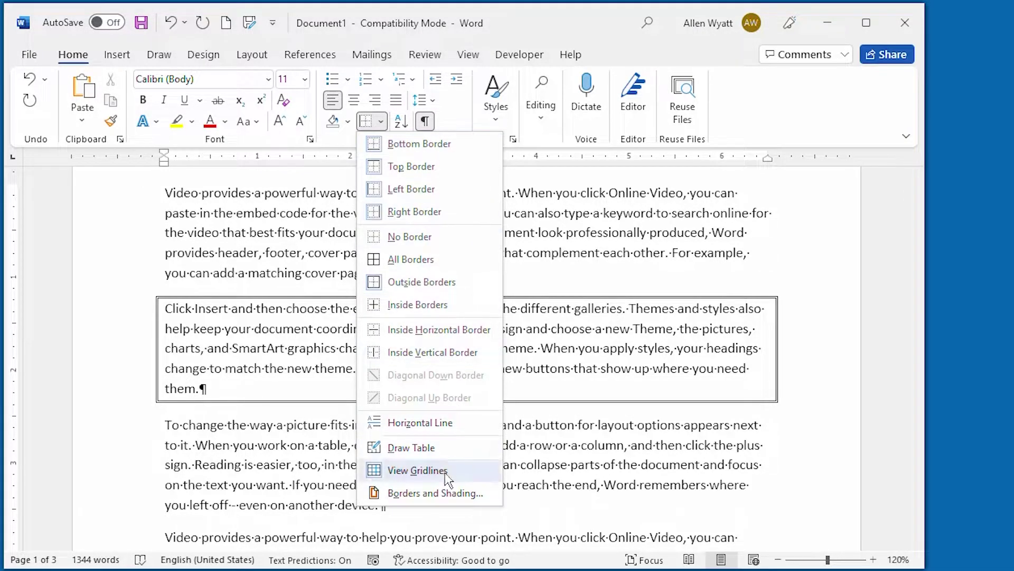
left_click(445, 492)
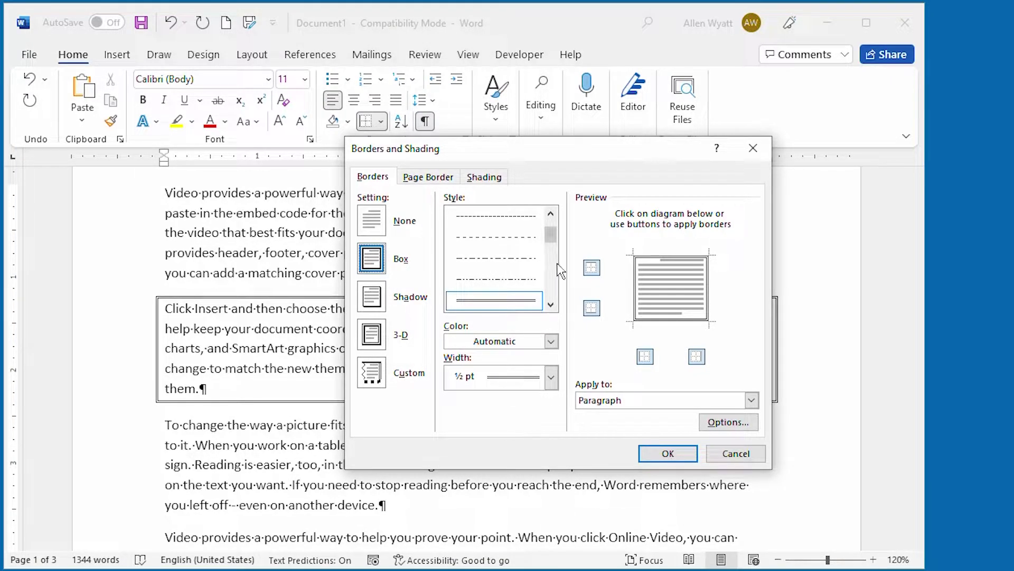
left_click(524, 260)
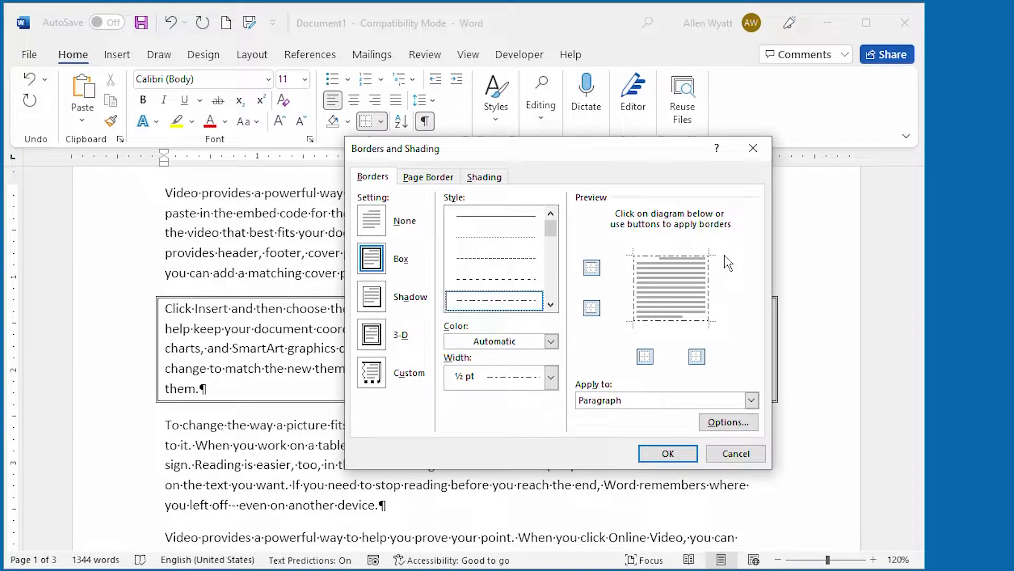
left_click(668, 454)
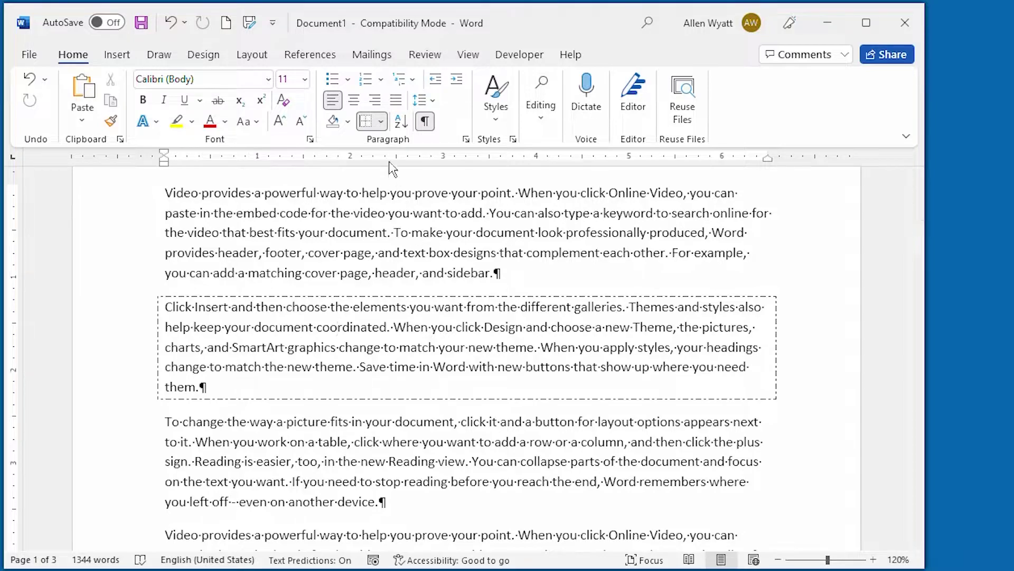
Apply a Shadow border with a solid ½ pt line to the second paragraph, replacing its dash-dot box border.
left_click(382, 123)
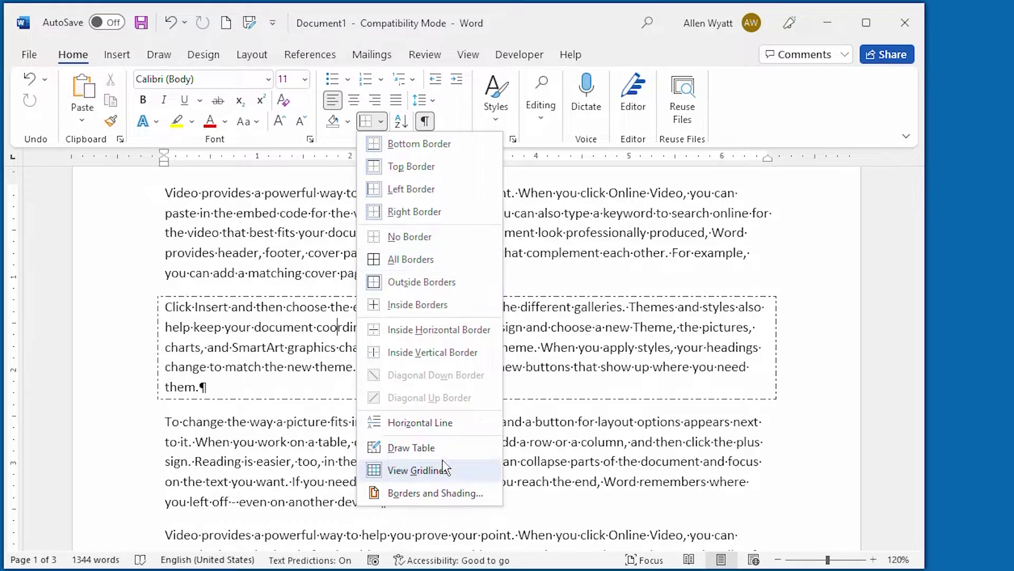
left_click(459, 491)
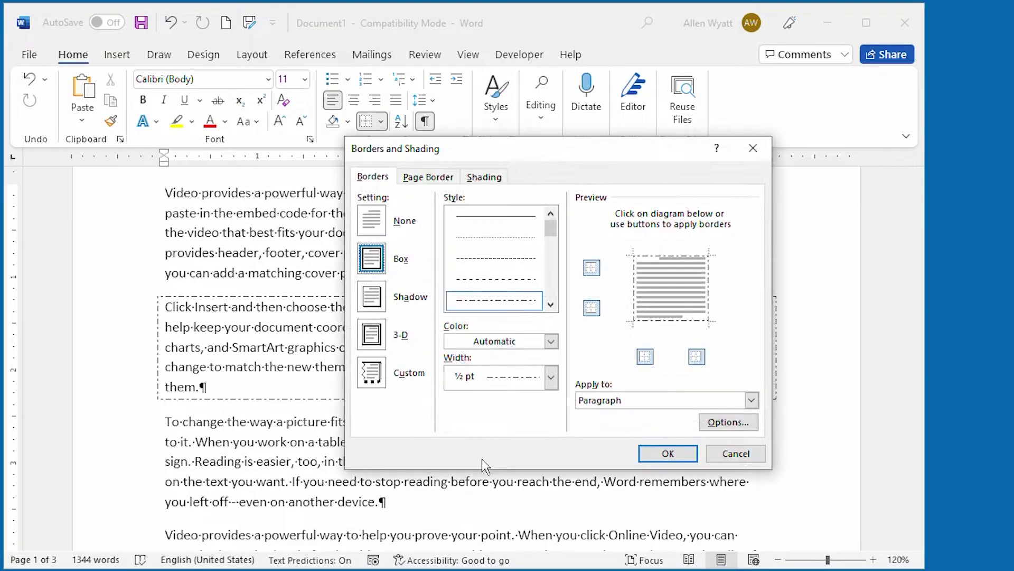
left_click(382, 304)
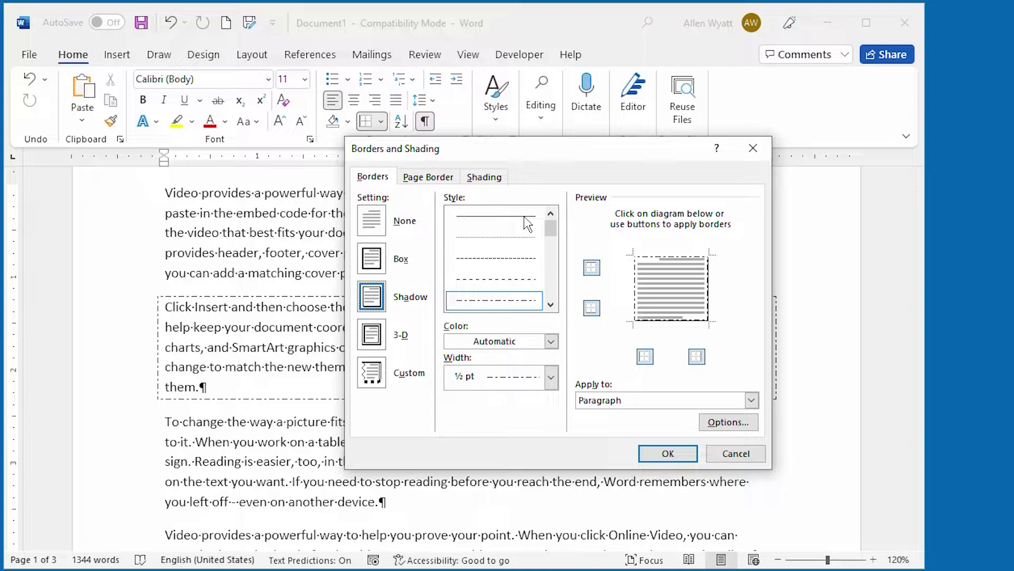
left_click(372, 221)
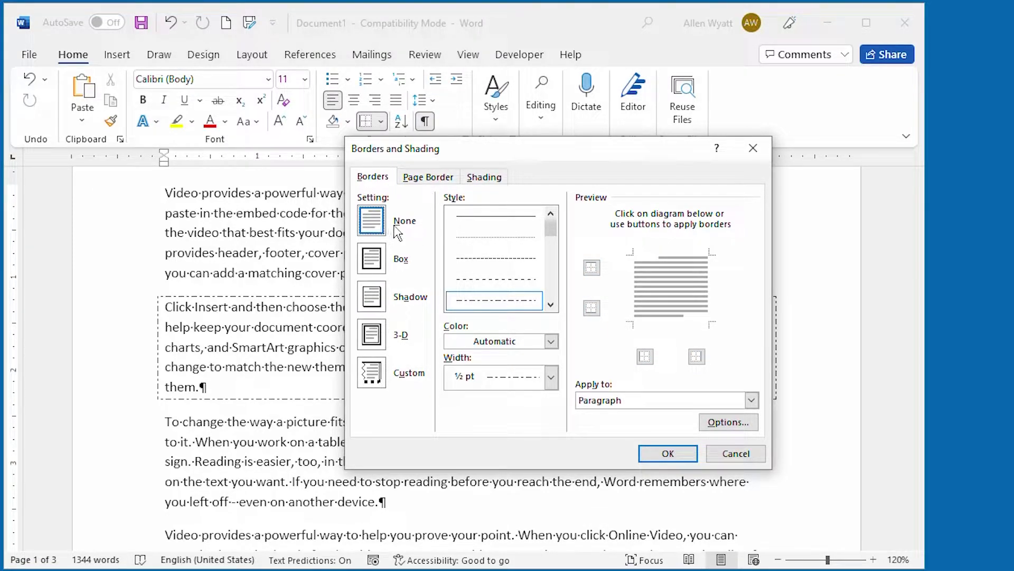
left_click(496, 217)
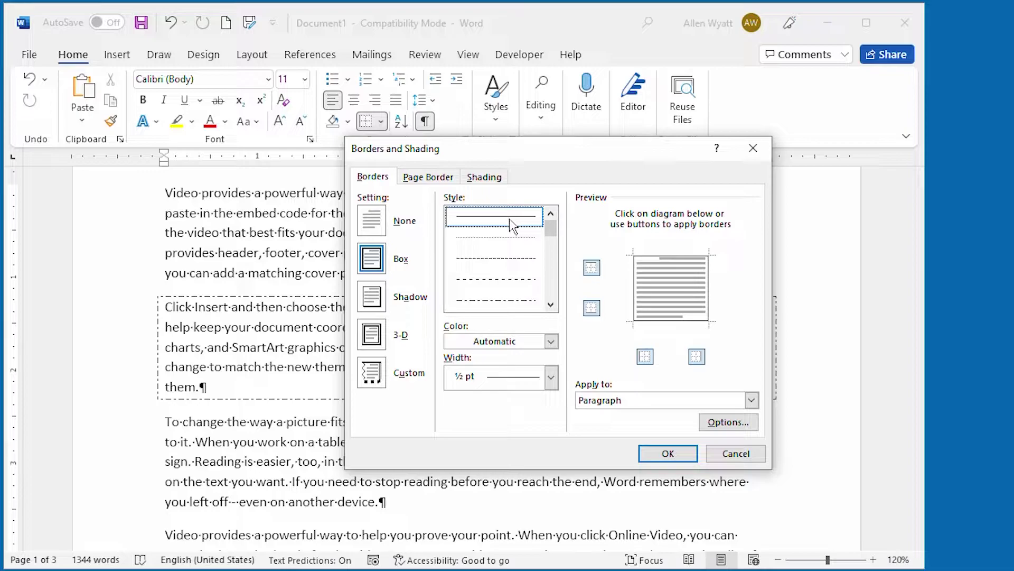
left_click(372, 296)
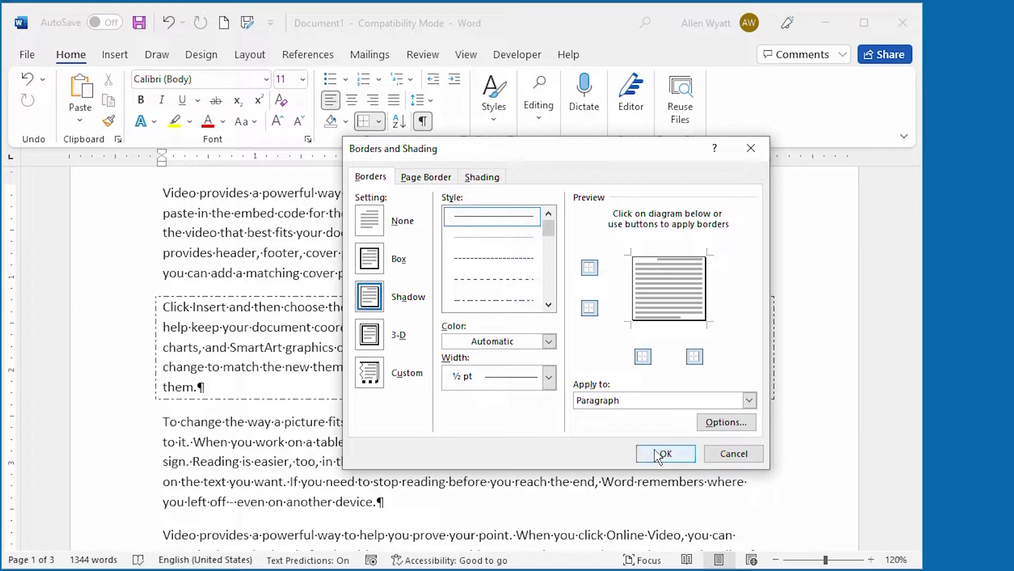
left_click(658, 455)
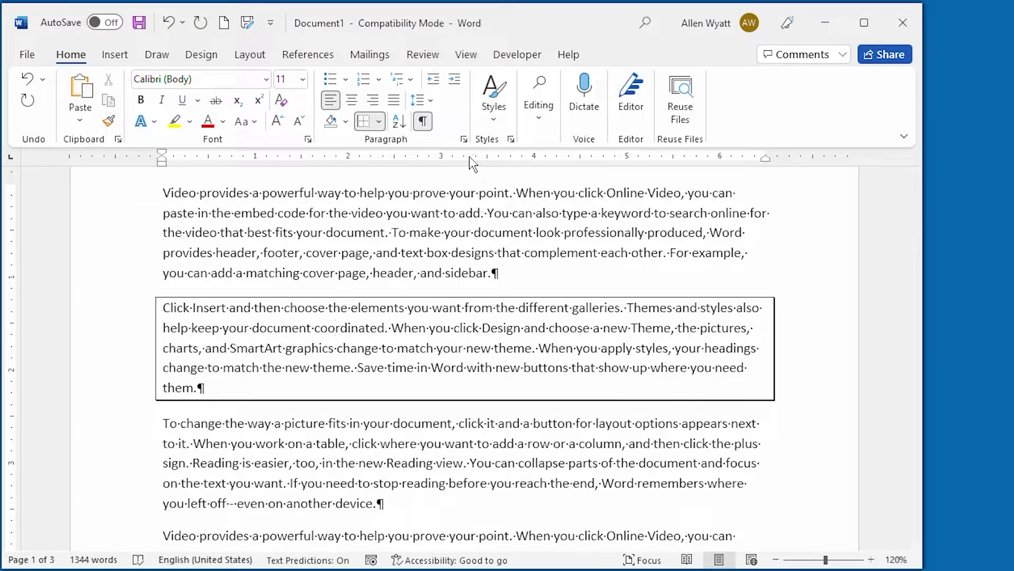
Open the border settings for the second paragraph and look through the available line styles.
left_click(380, 121)
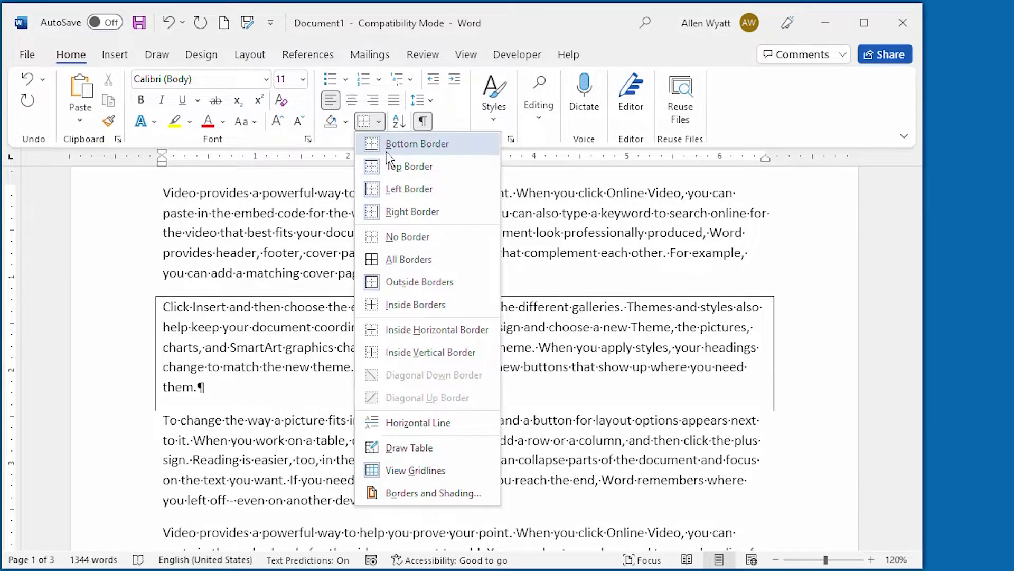
left_click(440, 497)
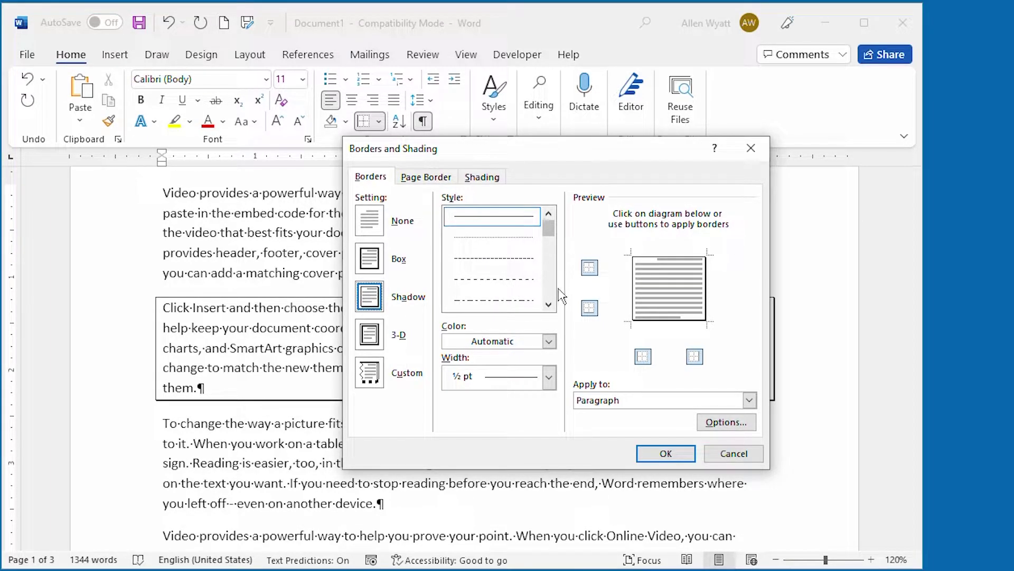
left_click(549, 304)
left_click(549, 304)
left_click(549, 305)
left_click(549, 304)
left_click(549, 305)
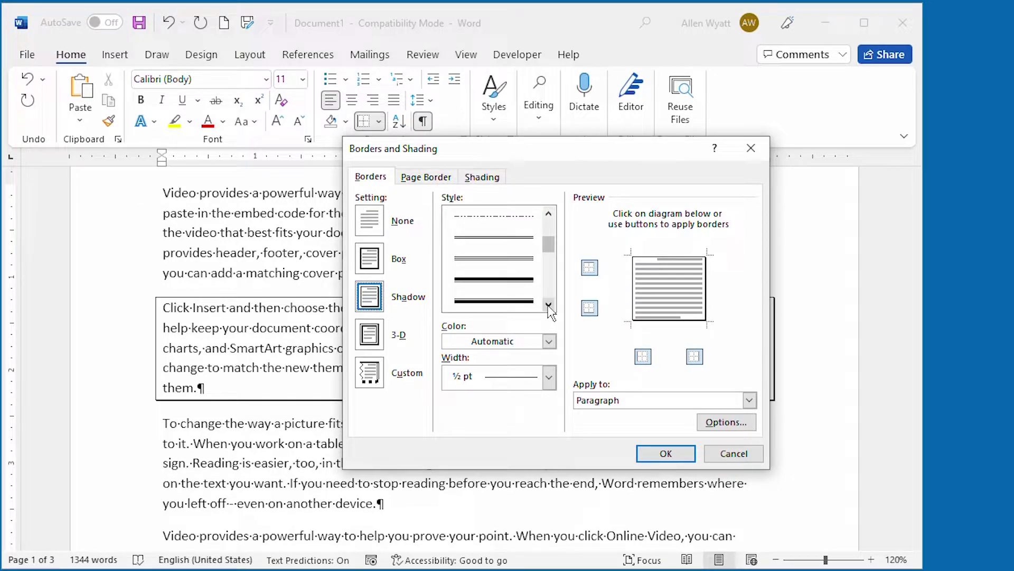
Try 3 pt and 1 pt widths for the second paragraph's Shadow border and apply it at 1 ½ pt.
left_click(549, 379)
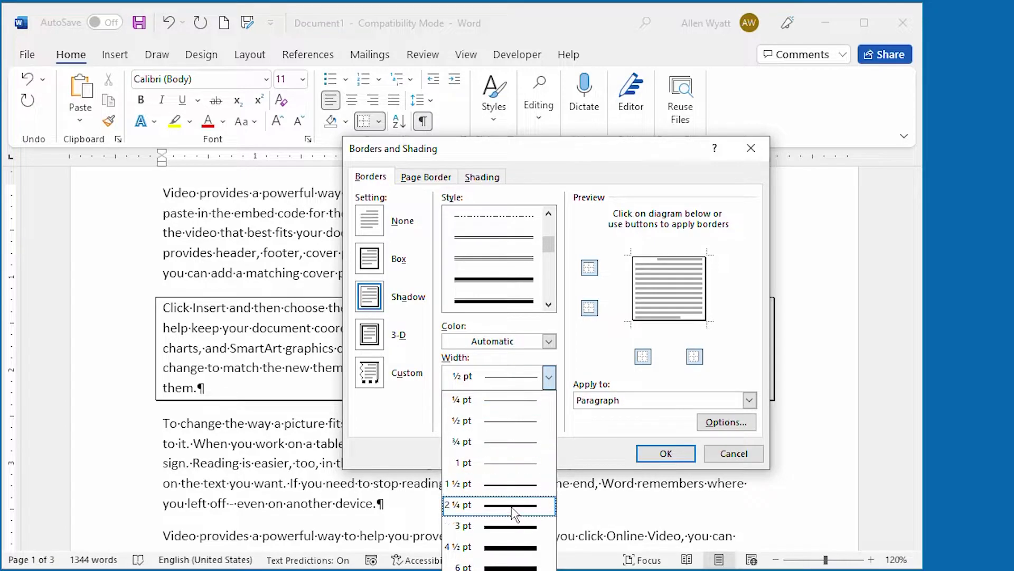
left_click(511, 526)
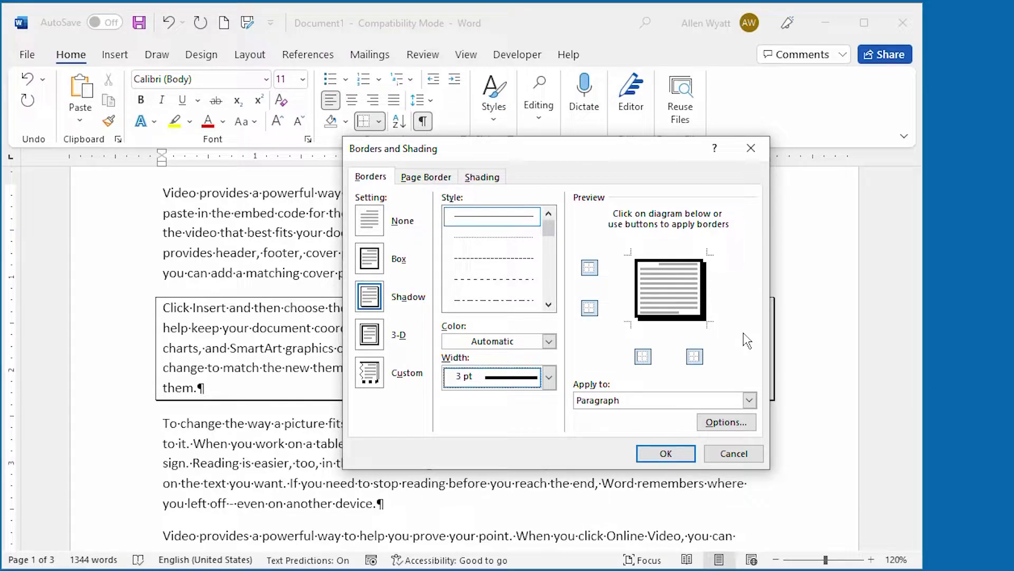
left_click(548, 385)
left_click(517, 461)
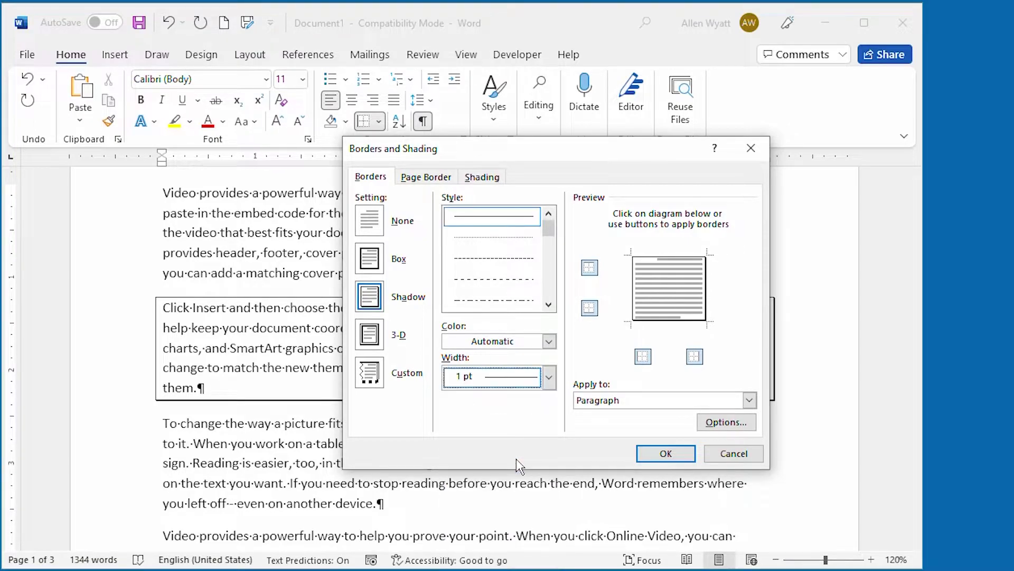
left_click(550, 384)
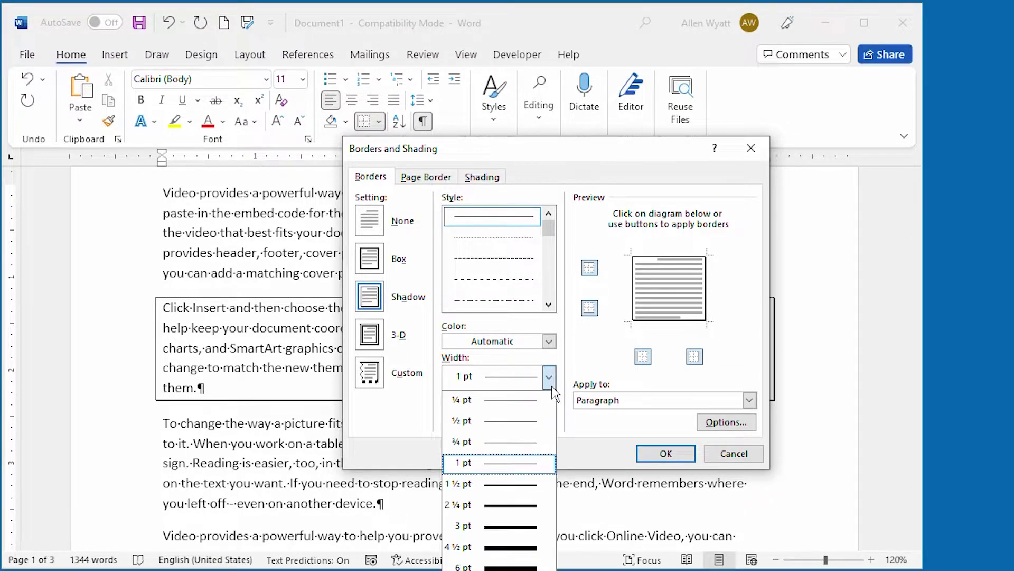
left_click(520, 483)
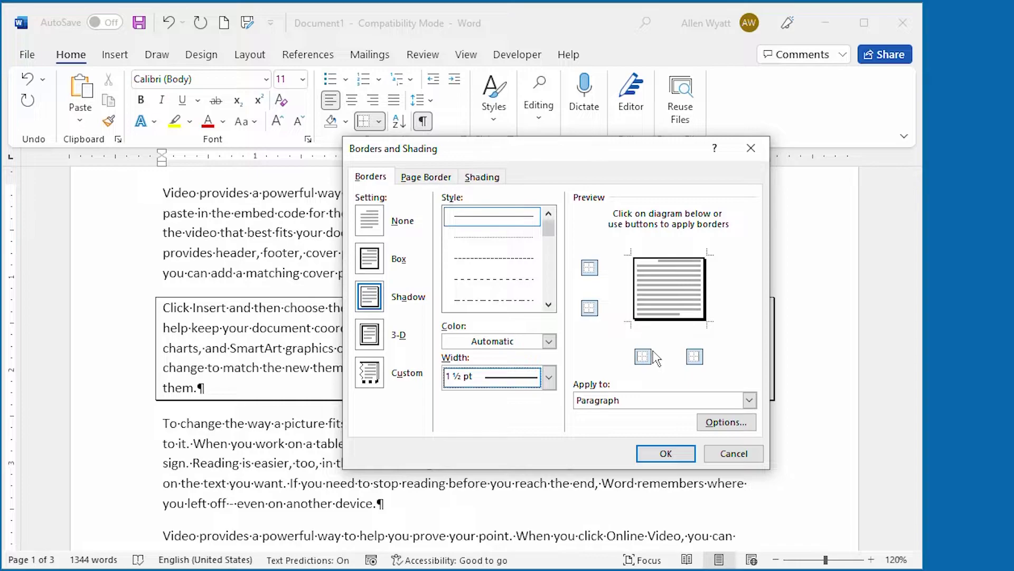
left_click(679, 451)
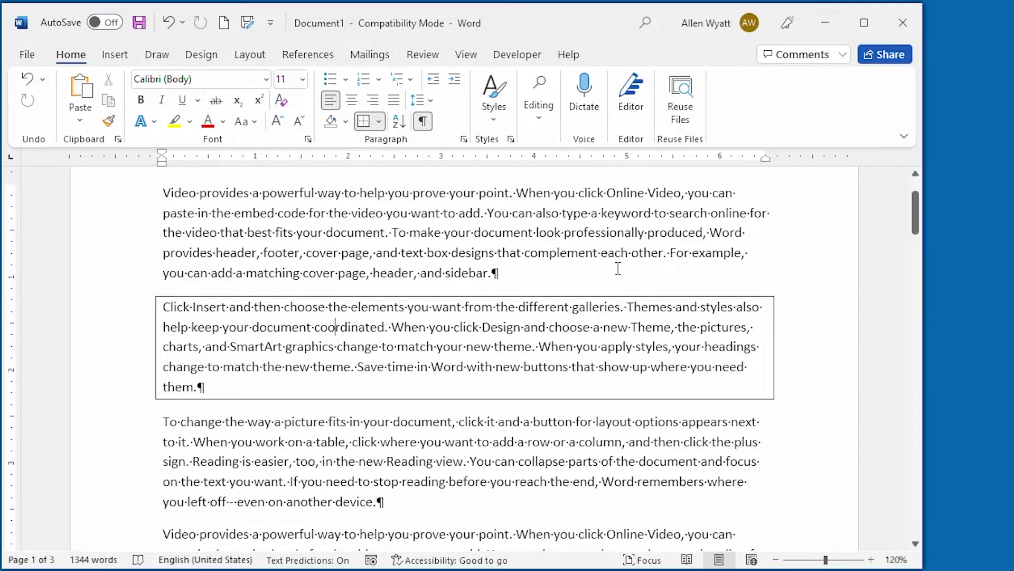
Examine the From text spacing options for the second paragraph's box border and leave all border settings unchanged.
scroll(618, 267, "down", 2)
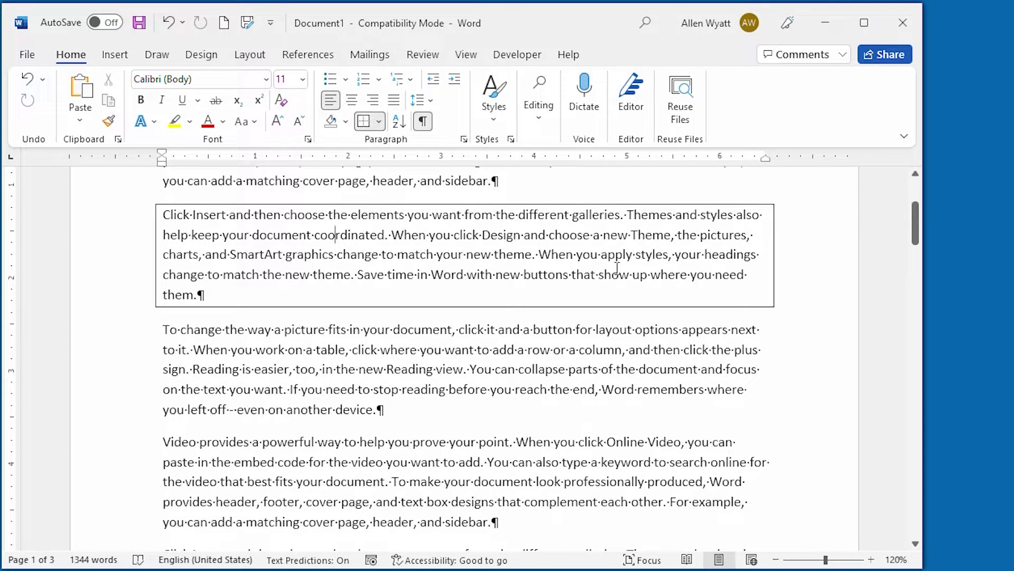
scroll(617, 267, "down", 1)
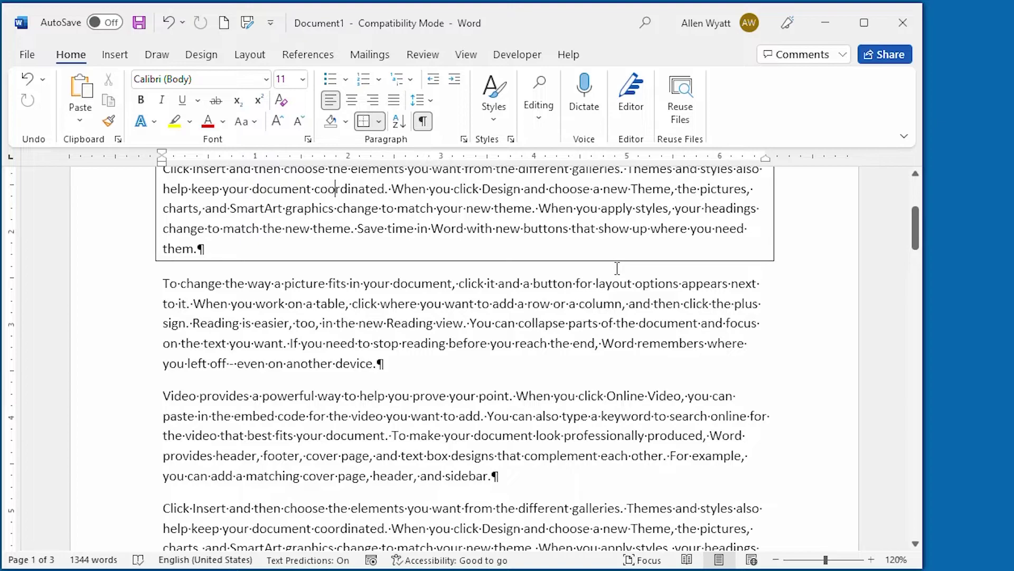
scroll(617, 267, "down", 1)
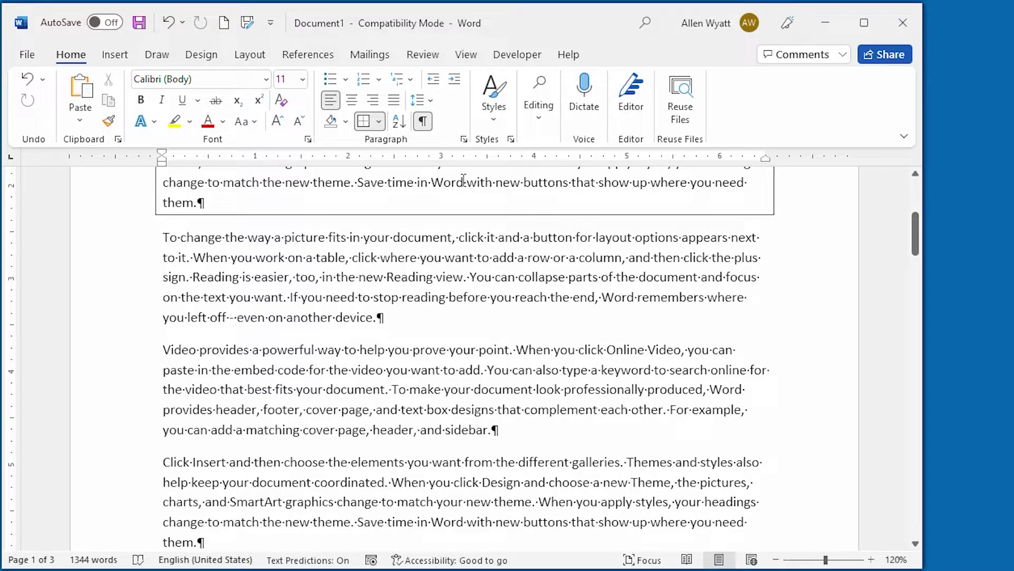
left_click(378, 122)
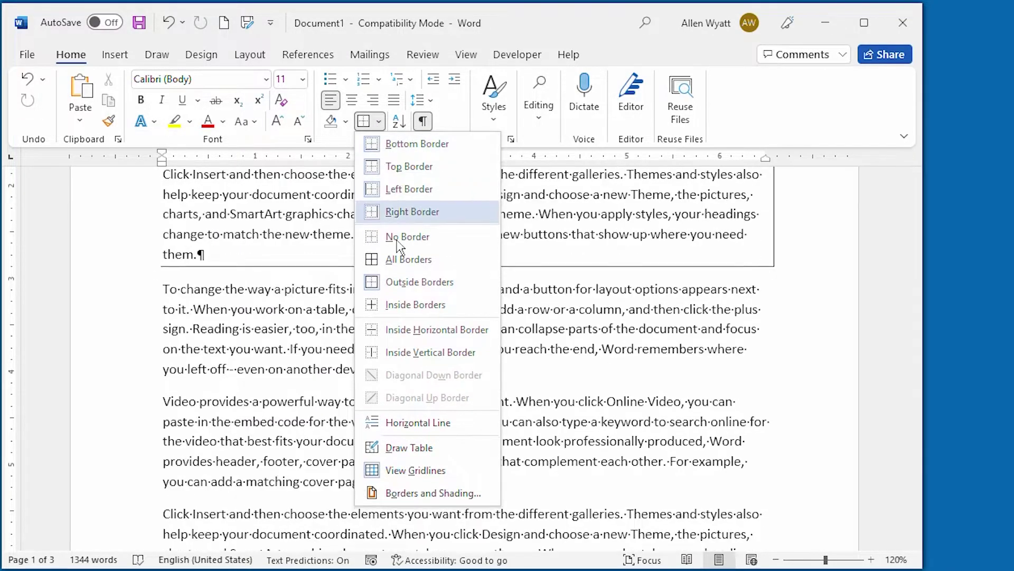
left_click(430, 494)
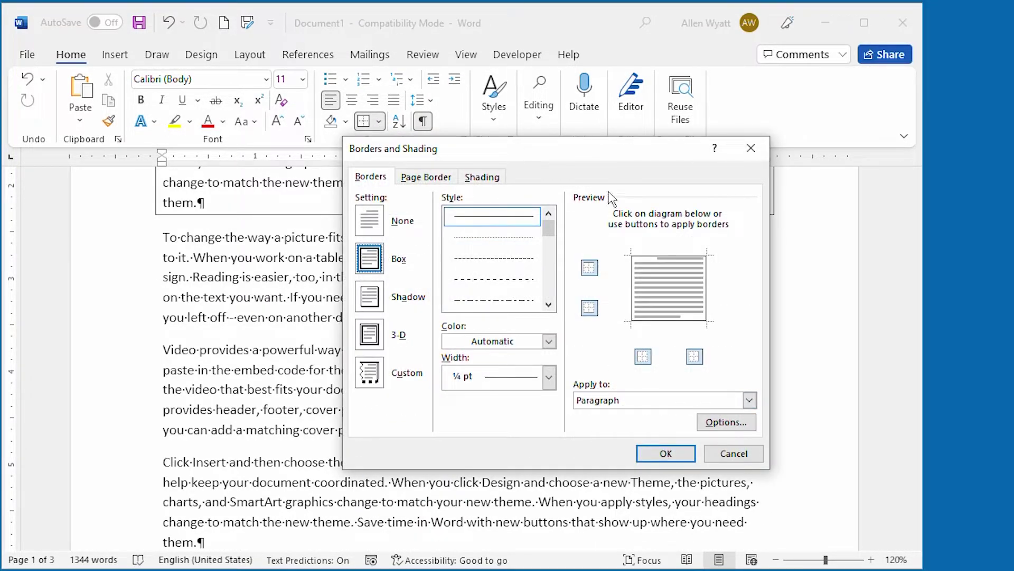
left_click_drag(623, 148, 719, 167)
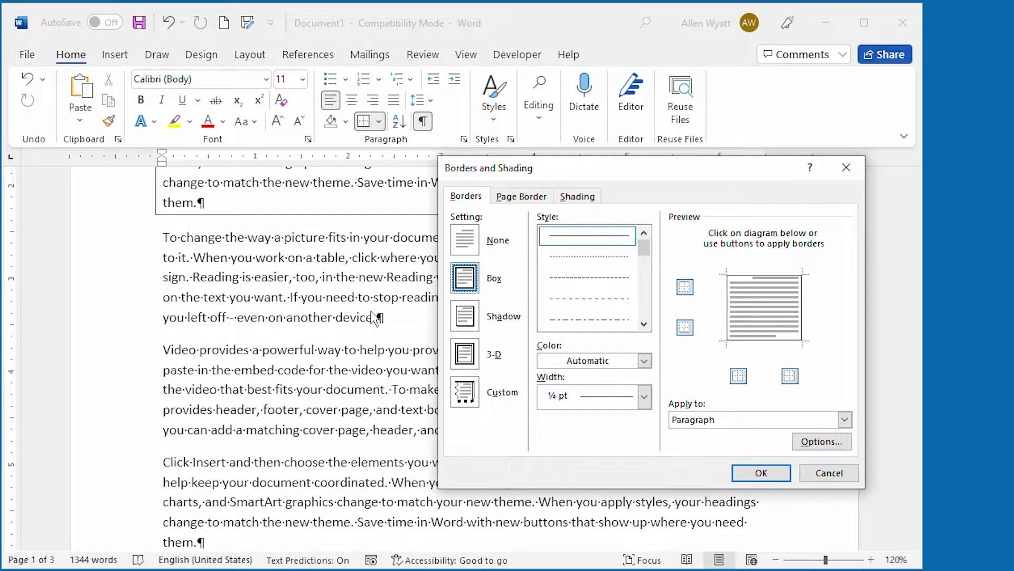
left_click(820, 445)
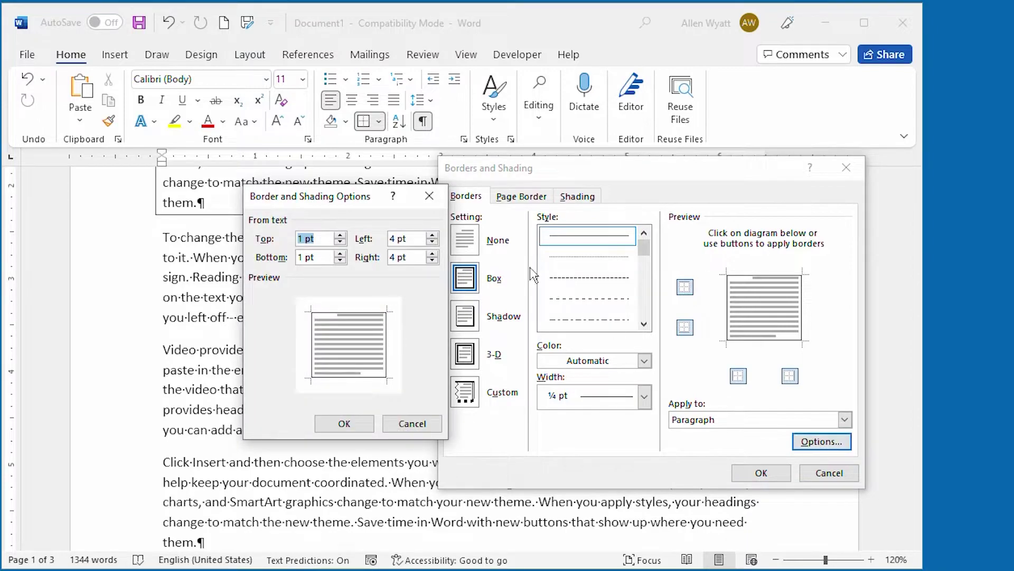
left_click_drag(349, 197, 349, 241)
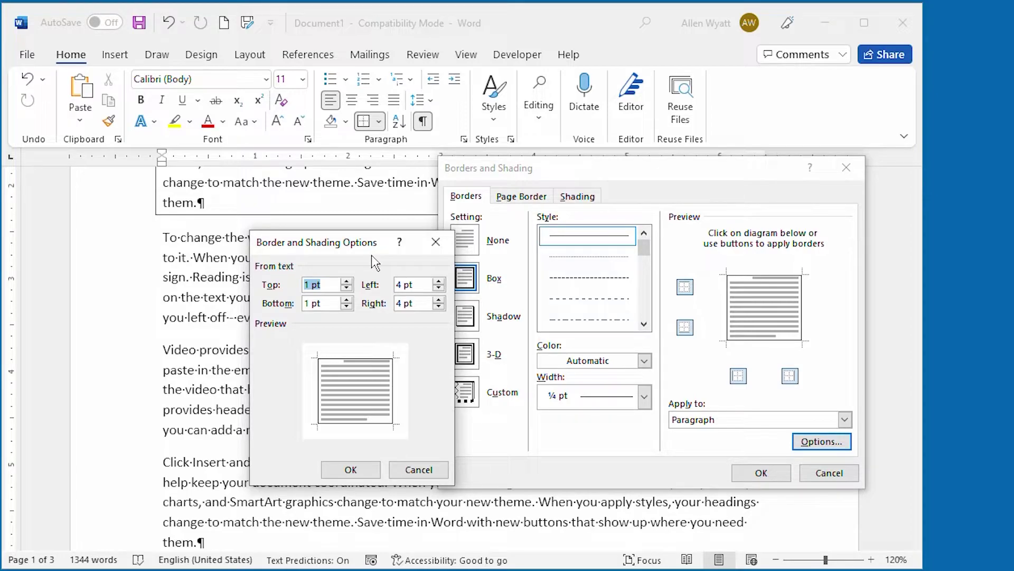
left_click(423, 471)
left_click(833, 473)
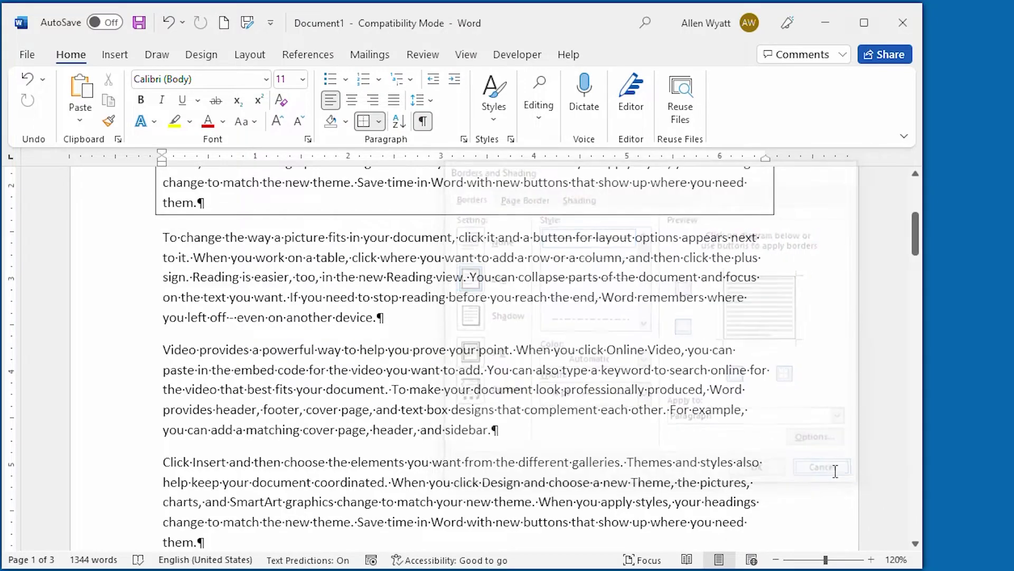
Set the bordered second paragraph's left and right indents to 6 pt each.
left_click(243, 57)
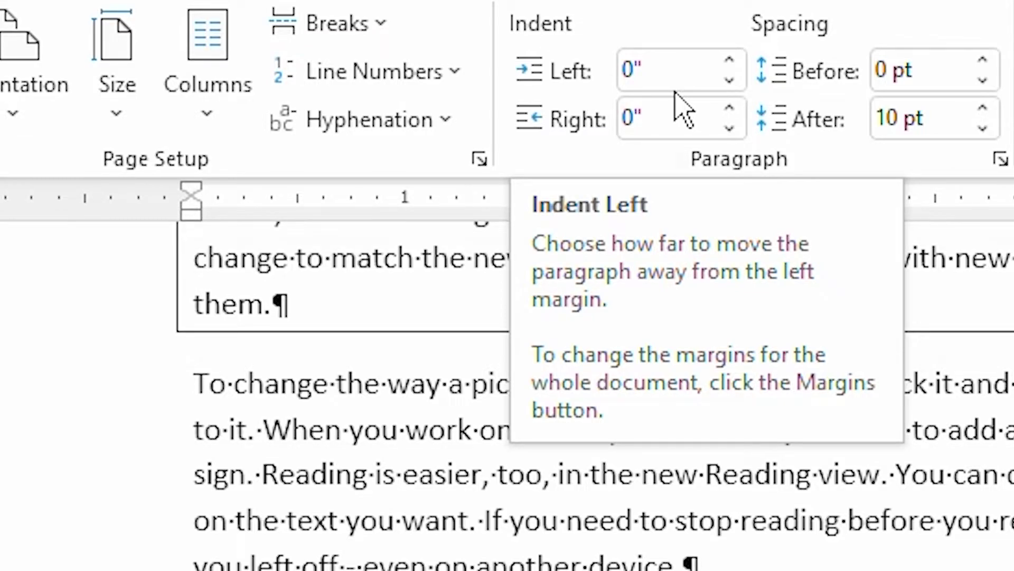
left_click(672, 74)
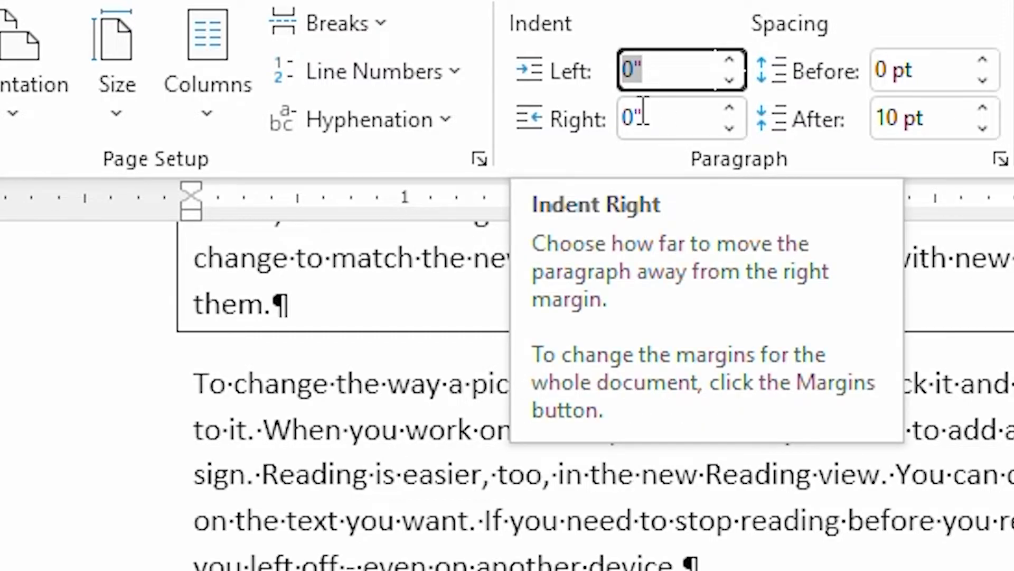
type("6 pt")
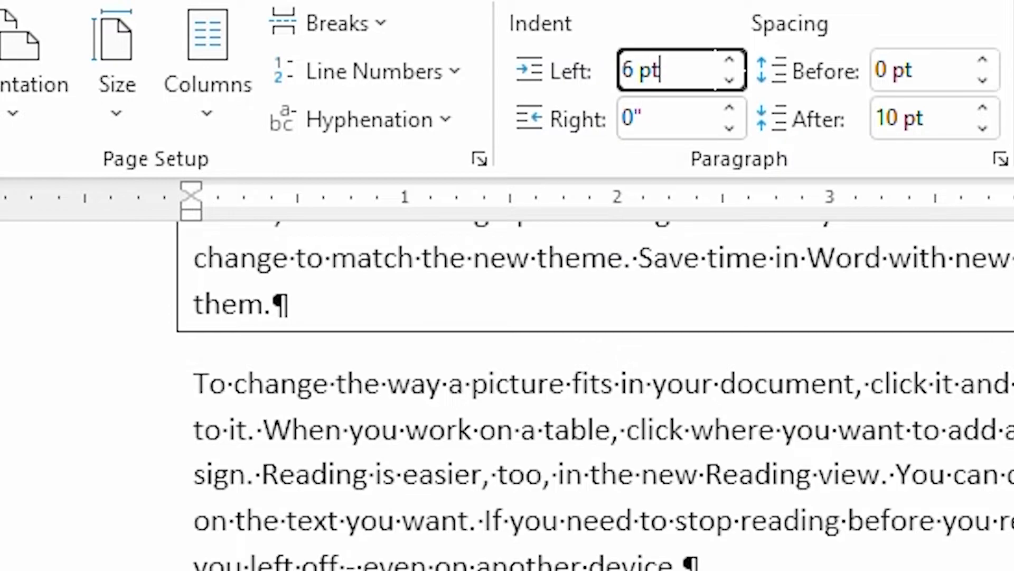
key("Tab")
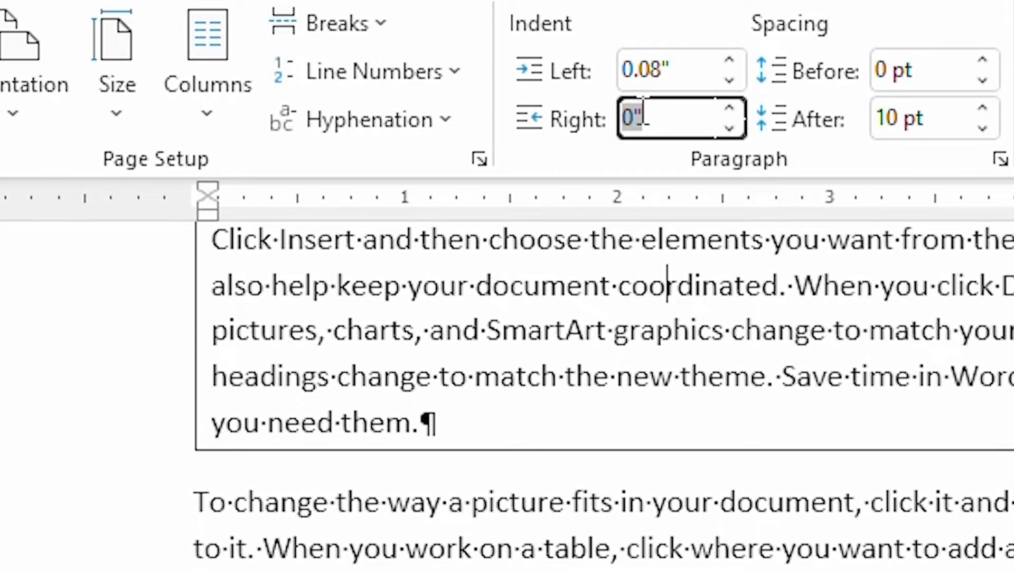
type("6 pt")
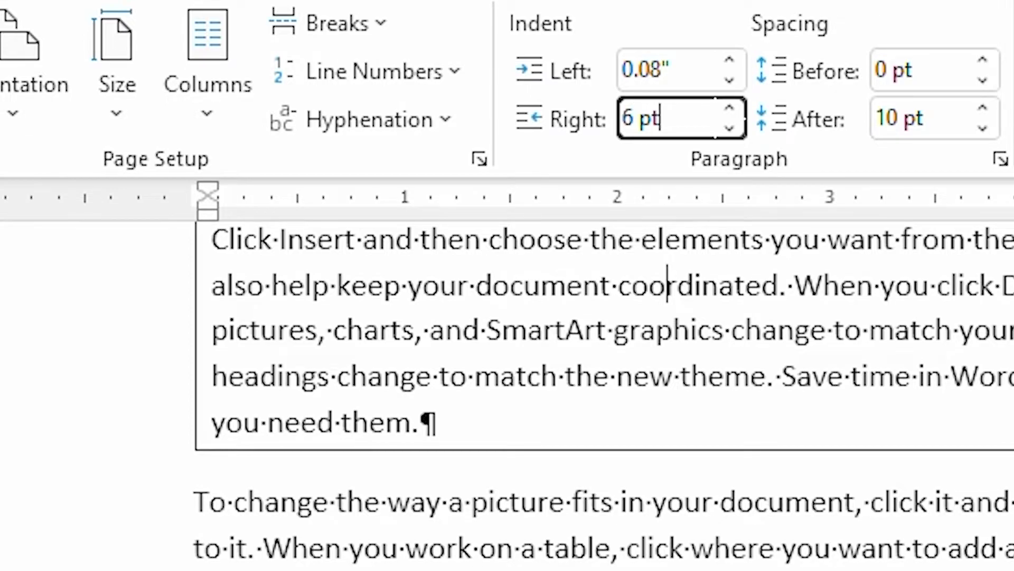
key("Return")
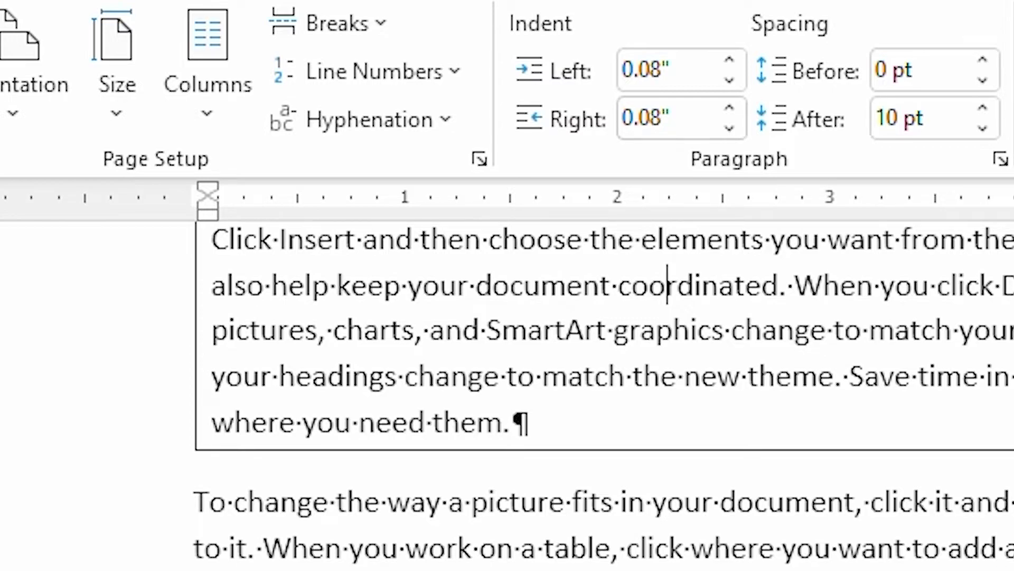
Change the bordered second paragraph's left and right indents to 7 pt each.
left_click(688, 68)
key("Home")
left_click(693, 63)
type("7 pt")
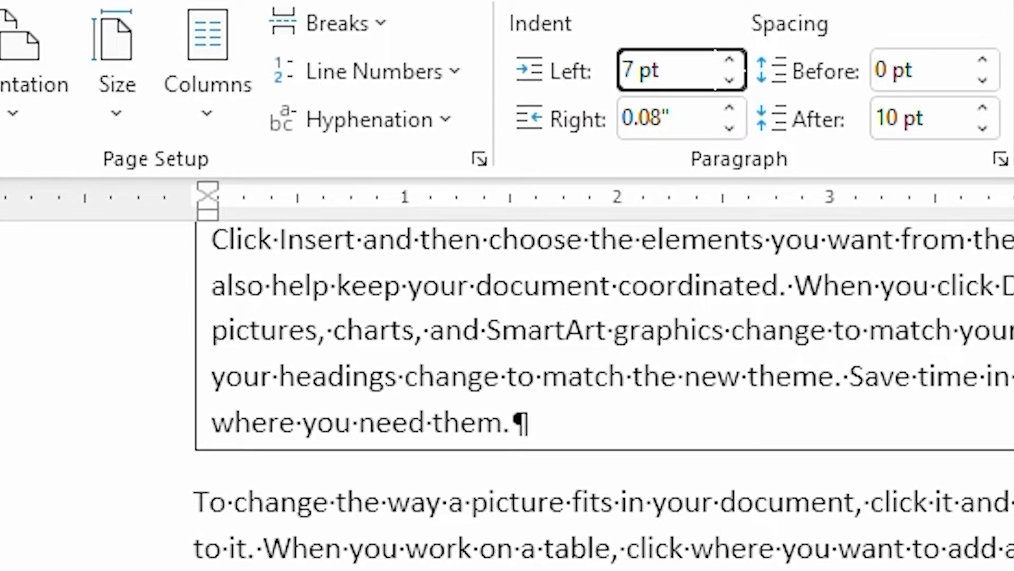
key("Tab")
type("7 pt")
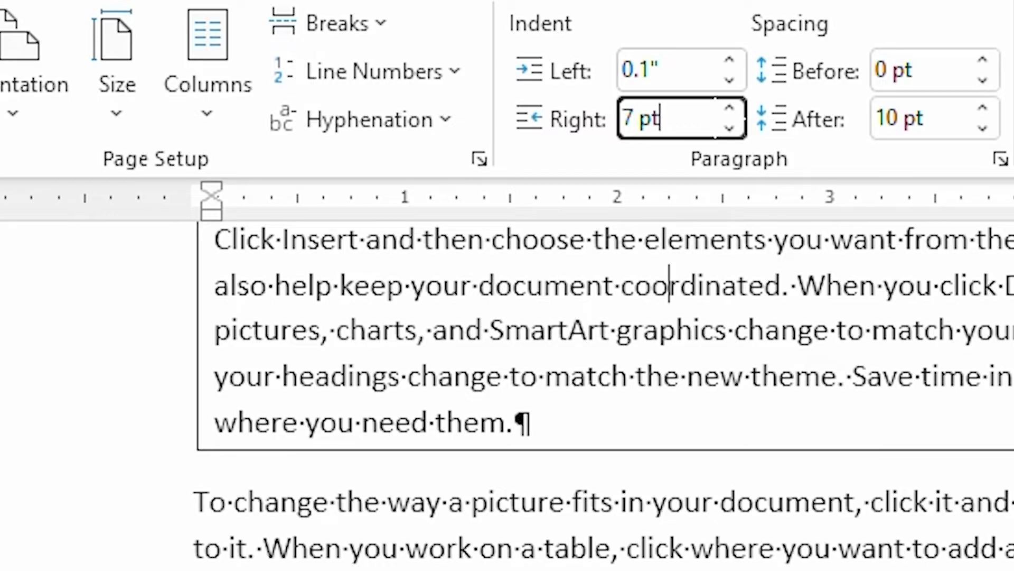
key("Return")
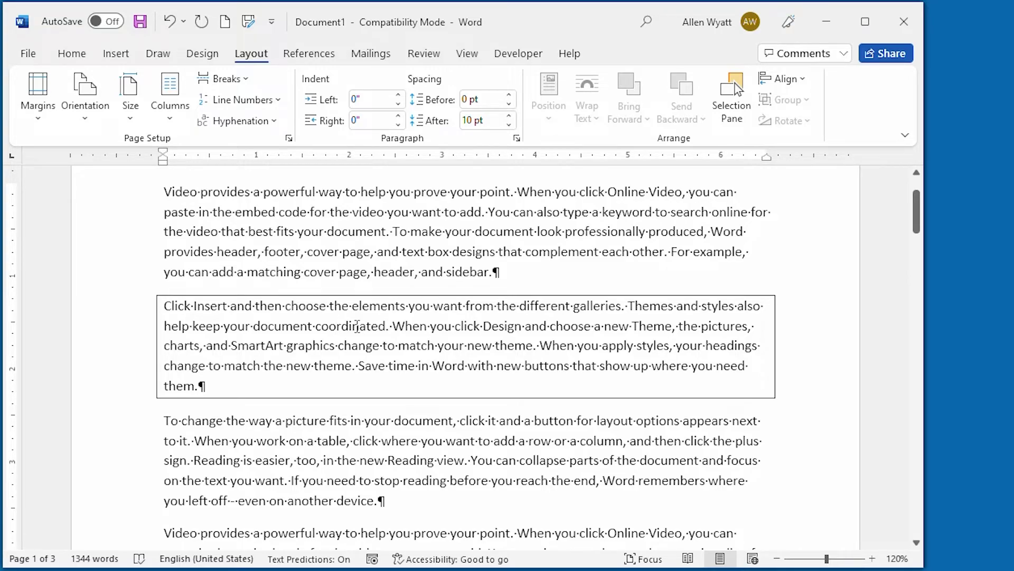
Remove all borders from the second paragraph with the No Border option.
left_click(72, 55)
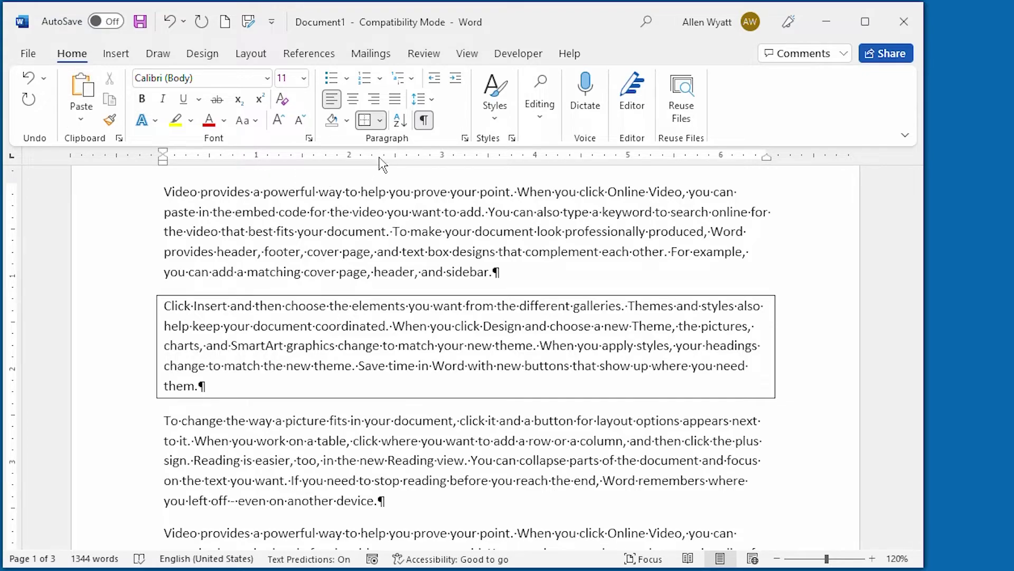
left_click(380, 120)
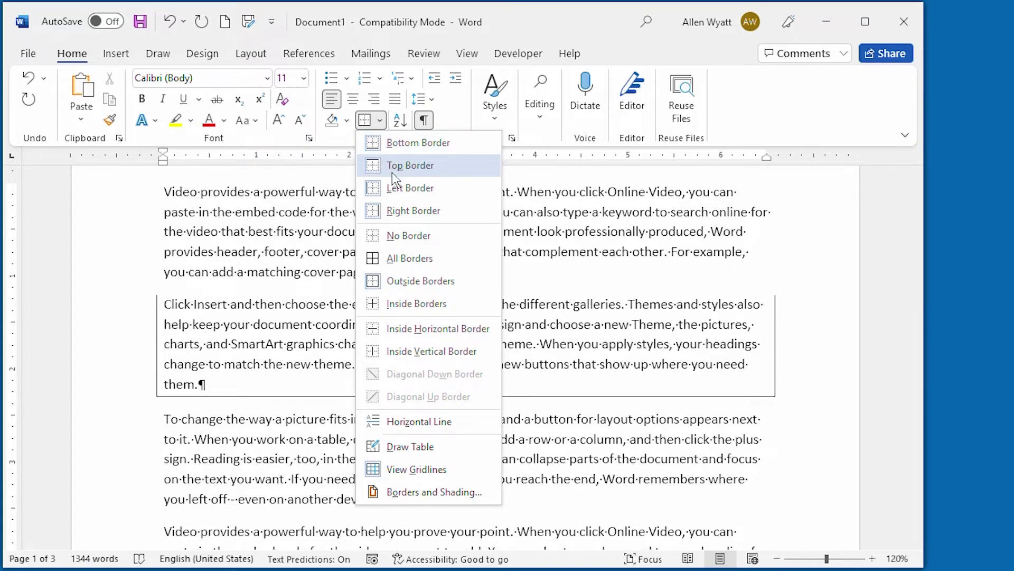
left_click(414, 235)
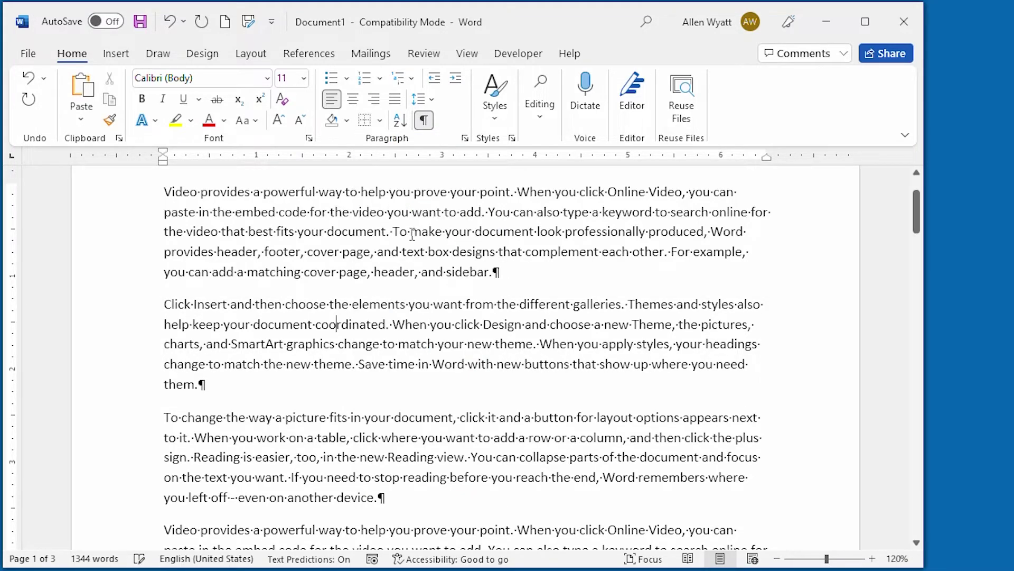